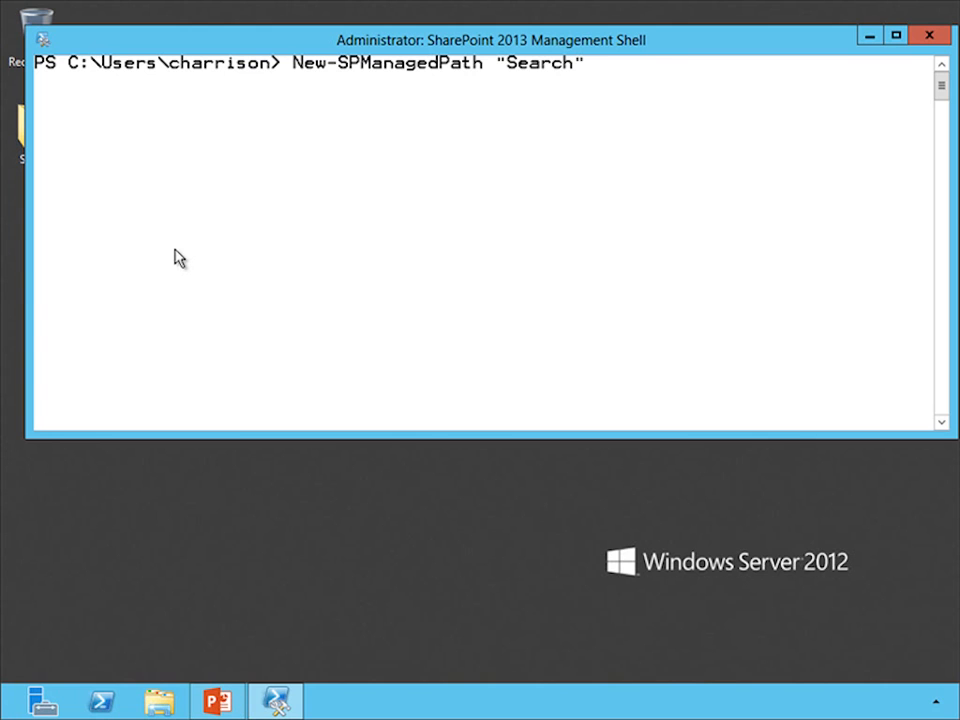
text(pp)
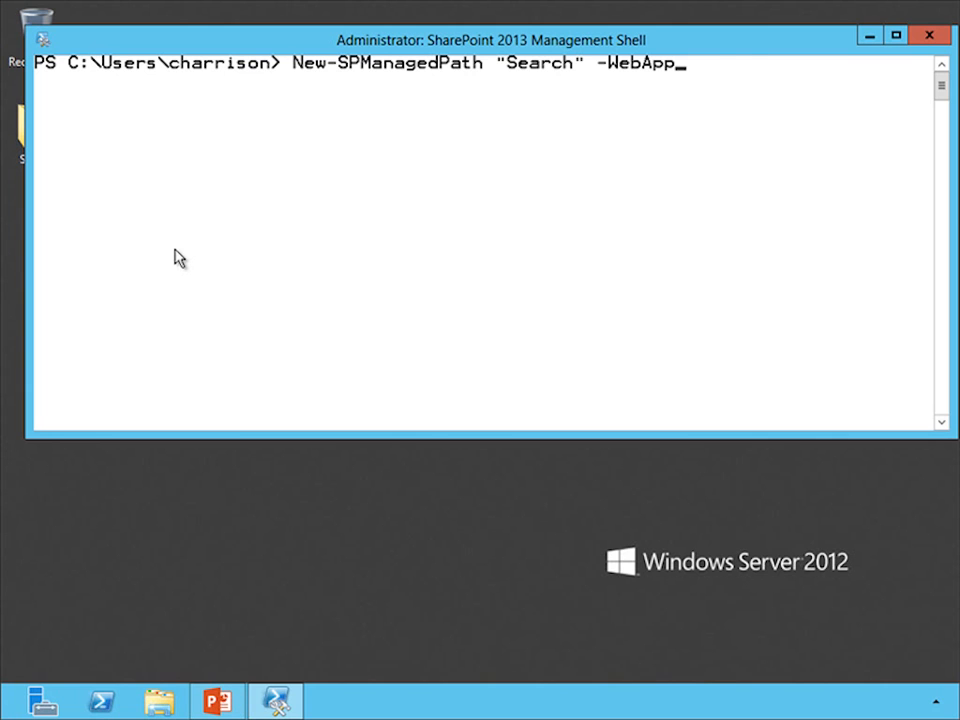
key(Tab)
text("http)
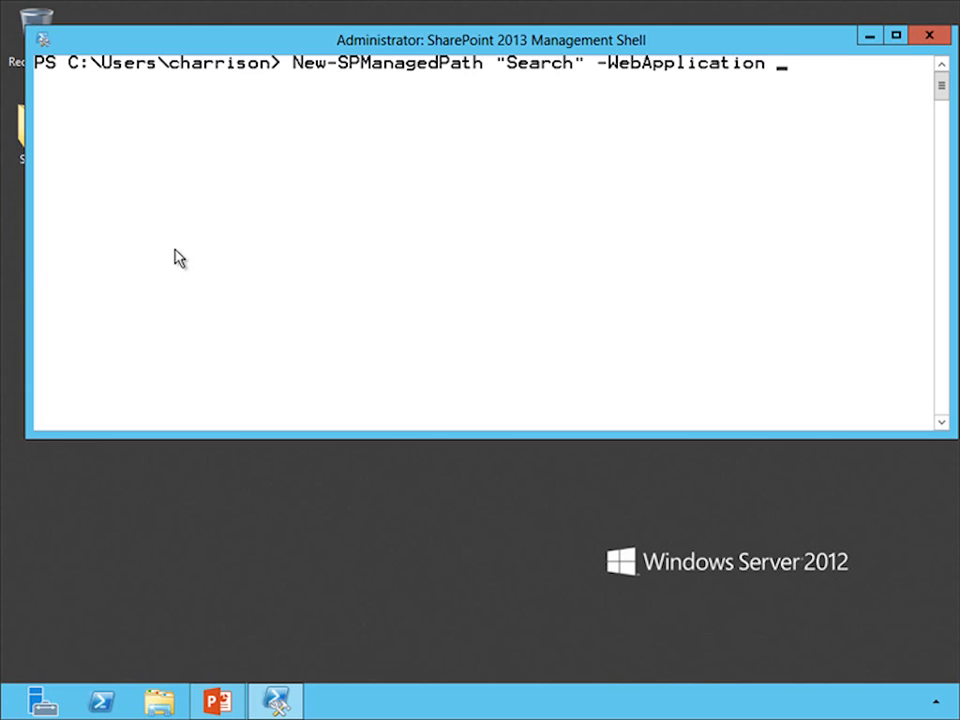
text(://intrane)
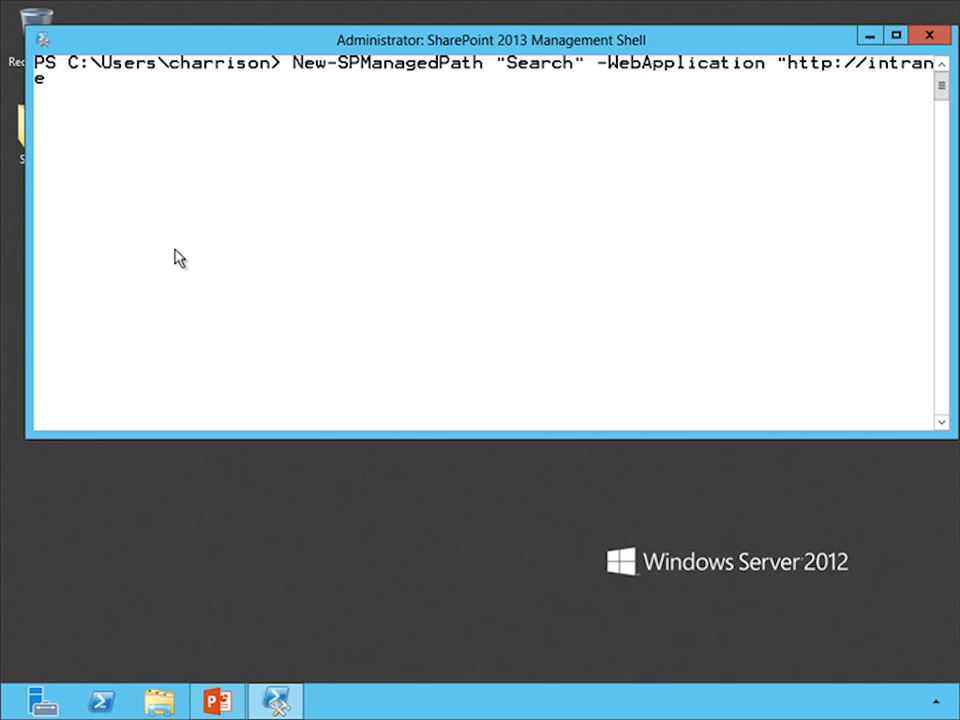
text(t2013)
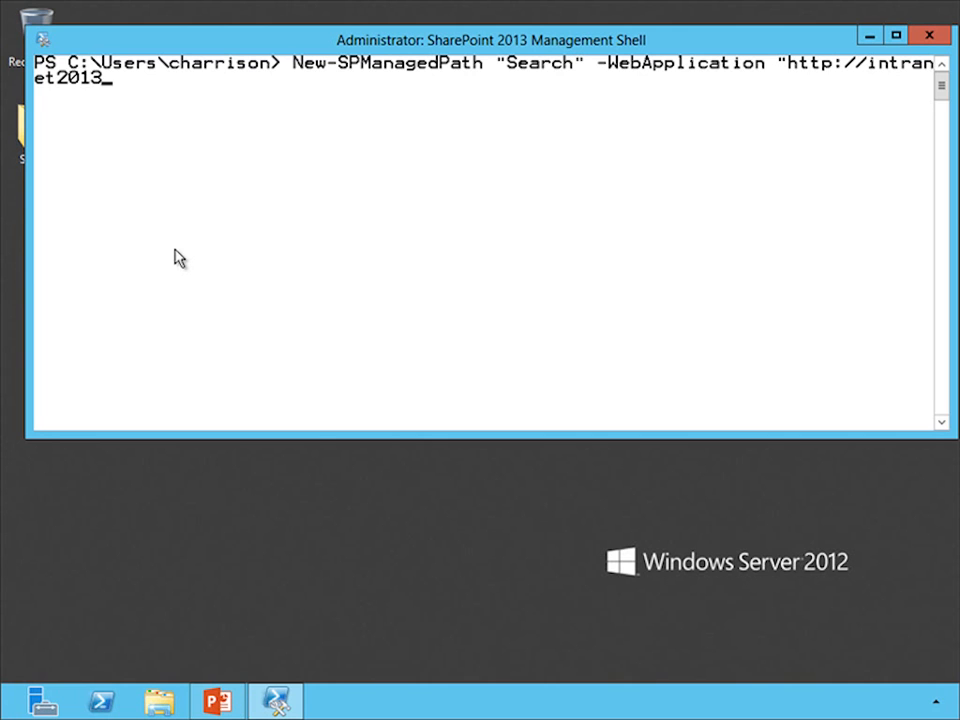
text(.geektrainer.com")
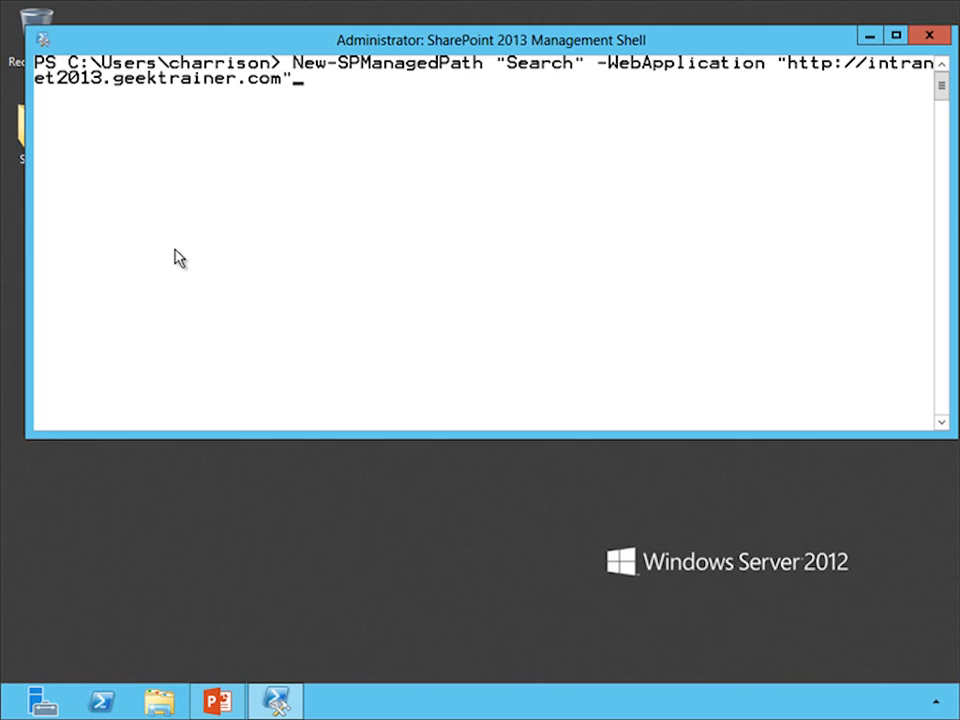
text( -Exp)
key(Tab)
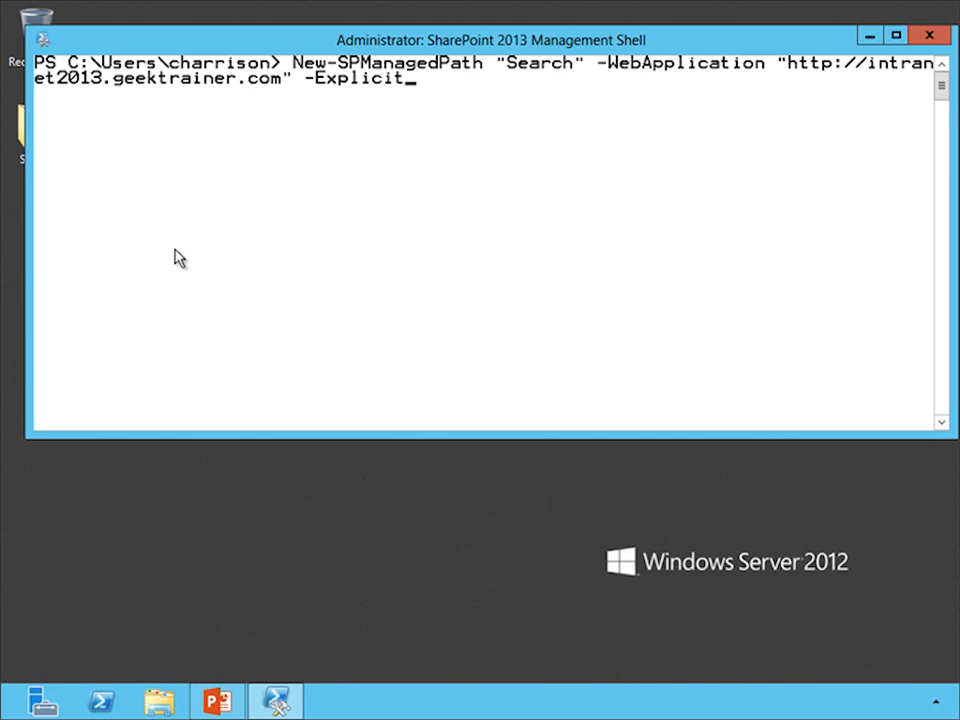
key(Return)
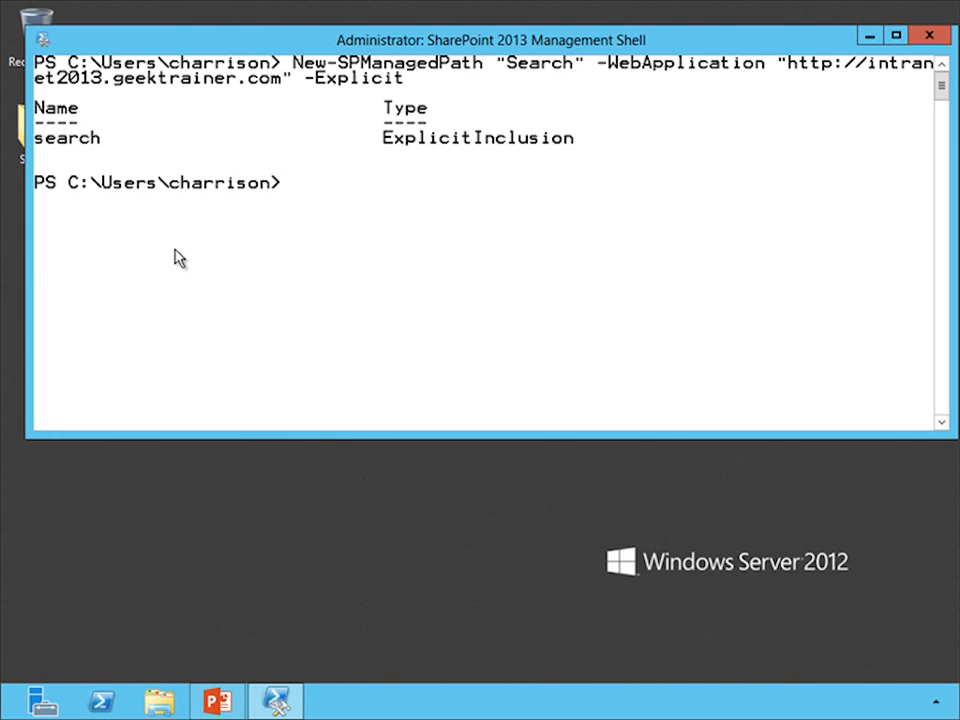
Step: Close the management shell, switch to SharePoint 2013 Central Administration and open the managed paths of the SharePoint - Intranet web application
key(alt+F4)
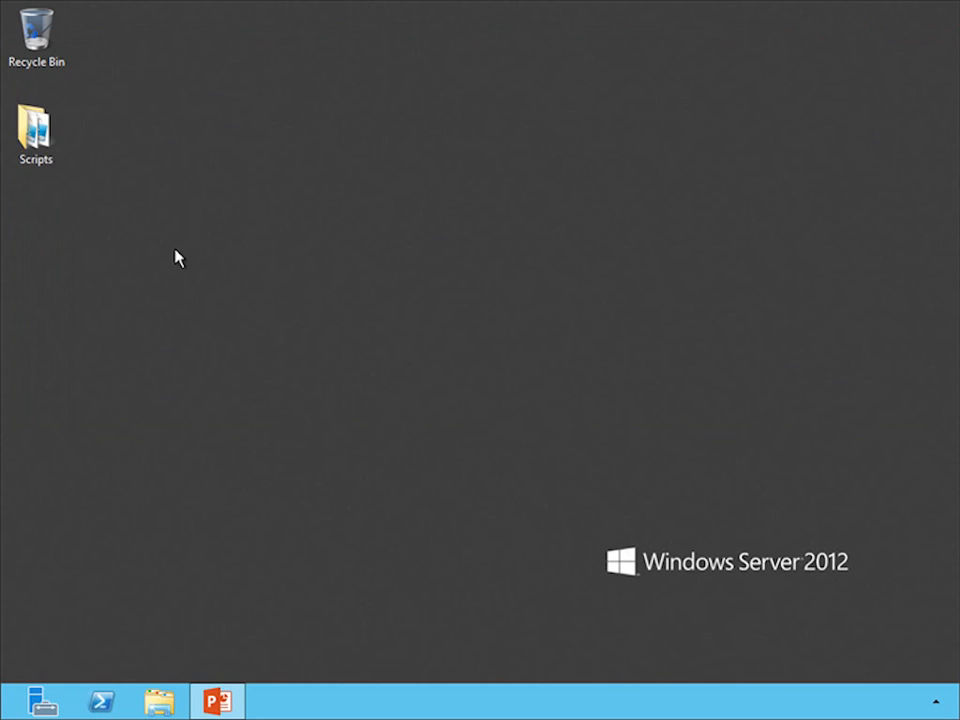
key(super)
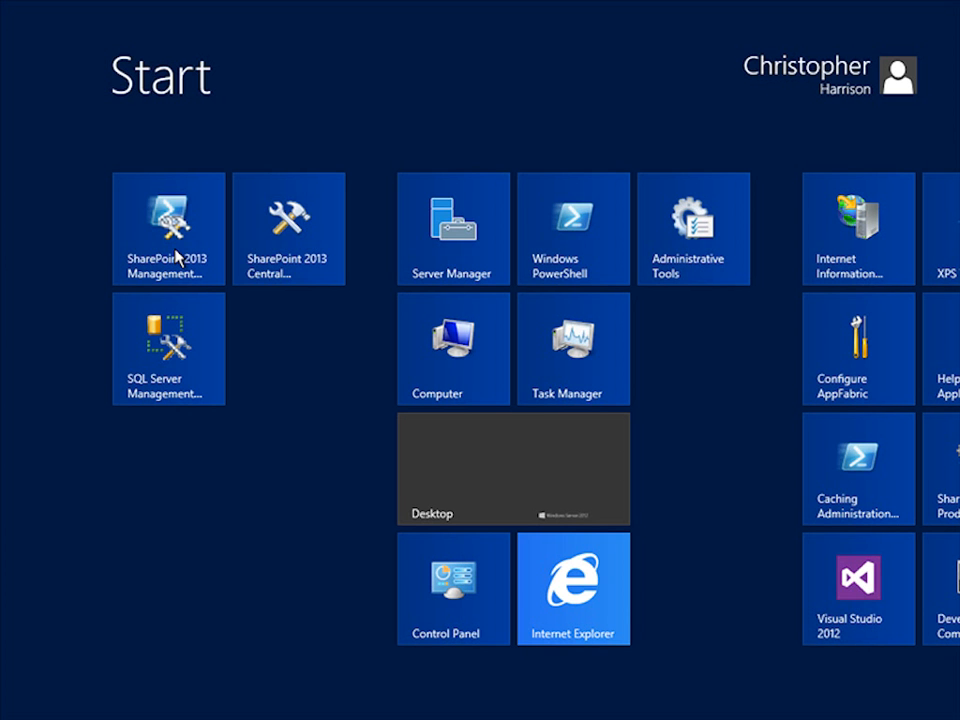
click(255, 262)
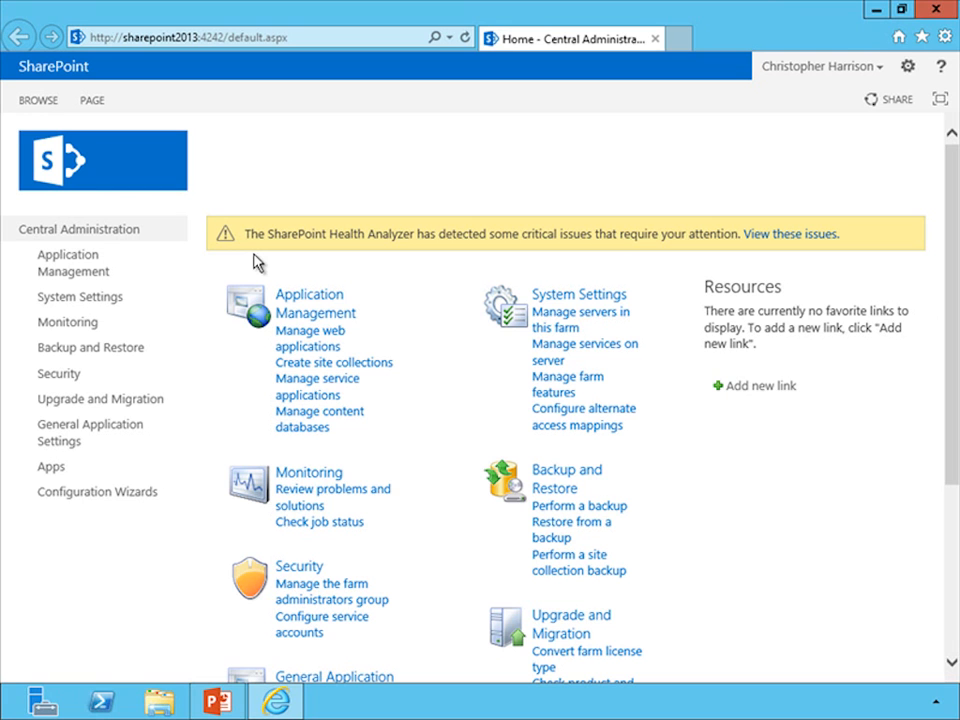
click(301, 343)
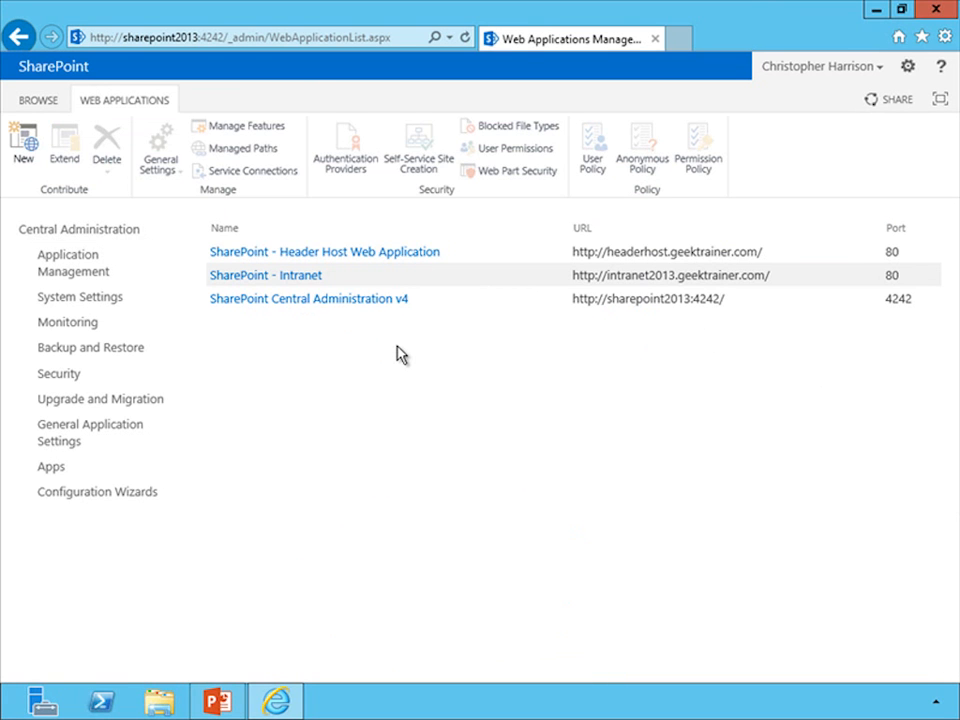
click(302, 283)
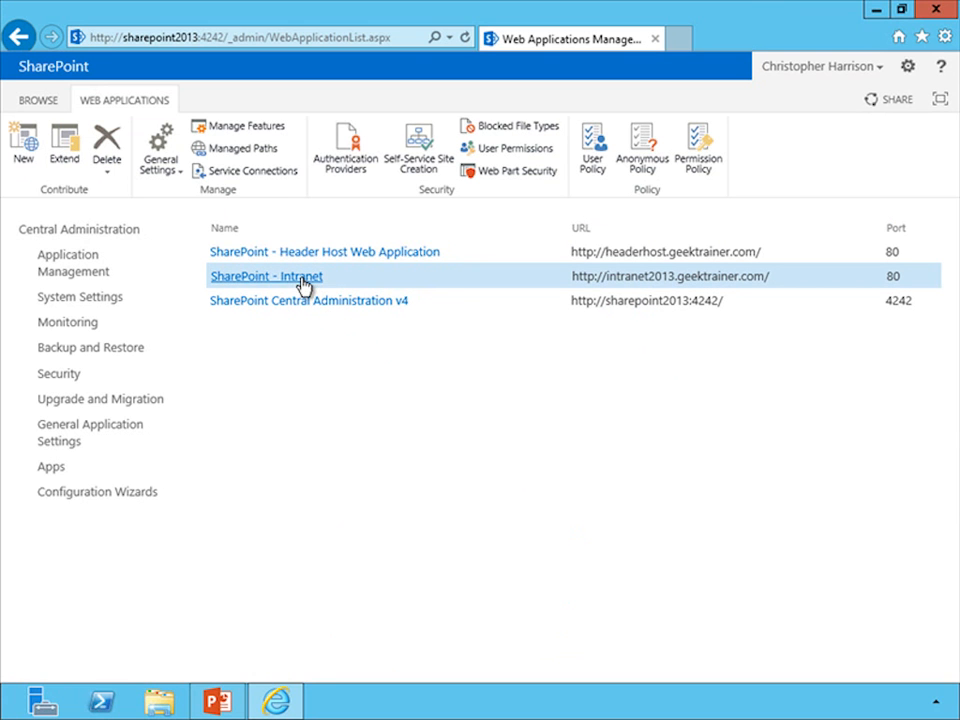
click(245, 153)
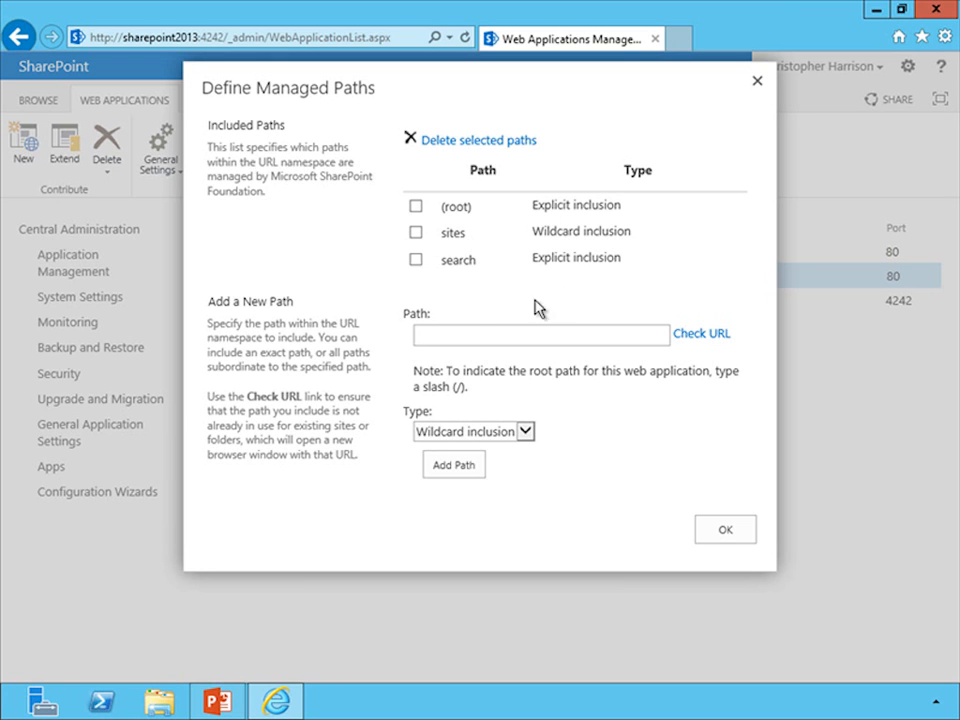
Step: Add a managed path named Departments with the type Wildcard inclusion and close the managed paths definition
click(477, 342)
text(Departments)
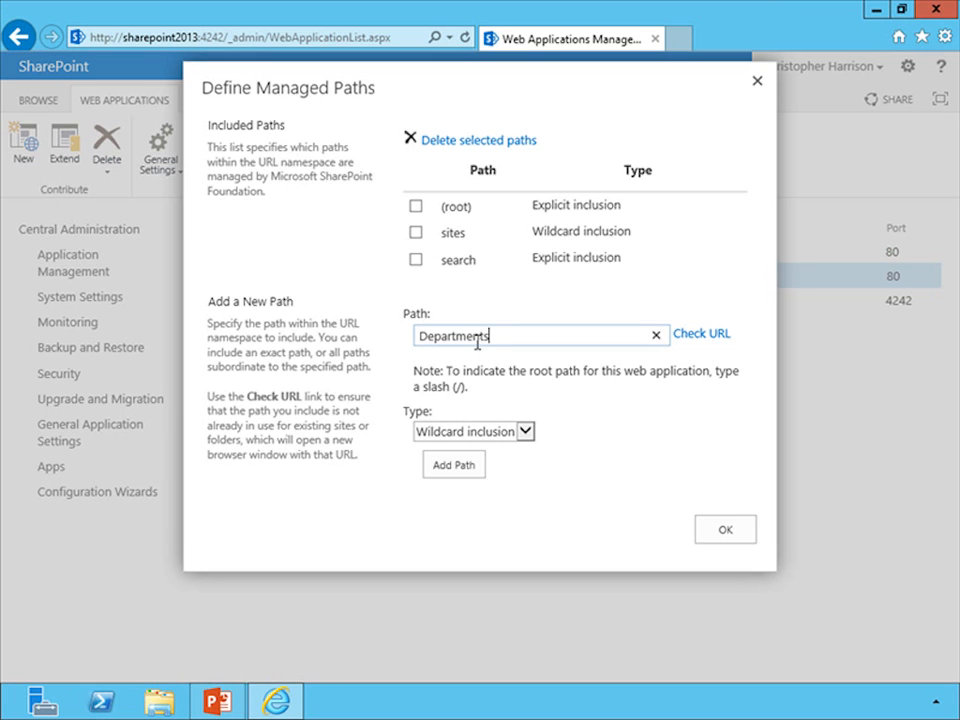
click(515, 436)
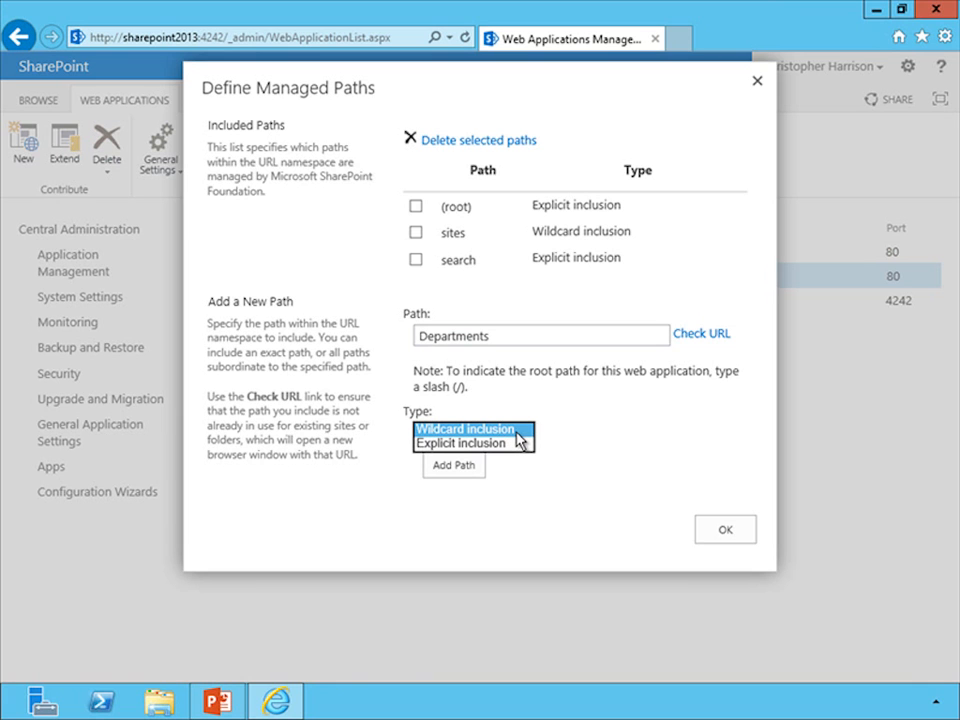
click(516, 432)
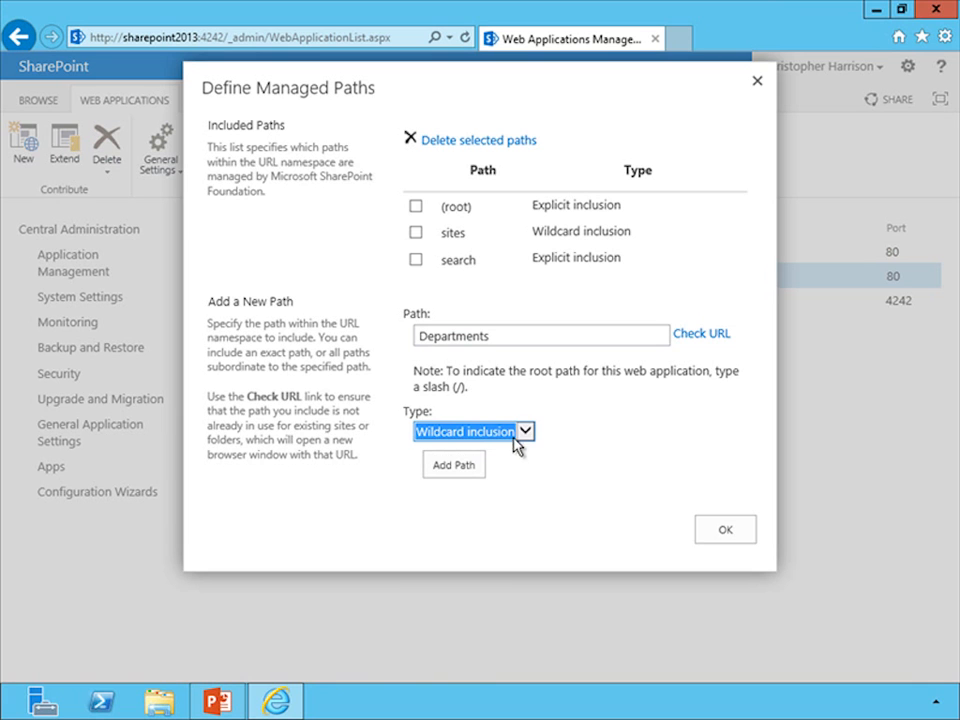
click(438, 468)
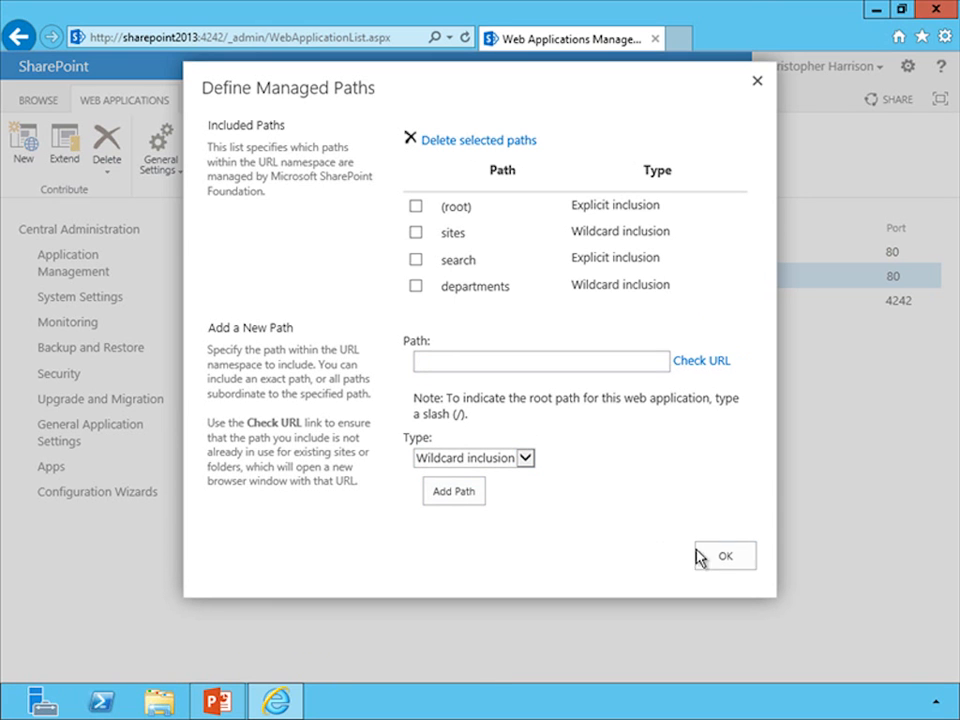
click(722, 557)
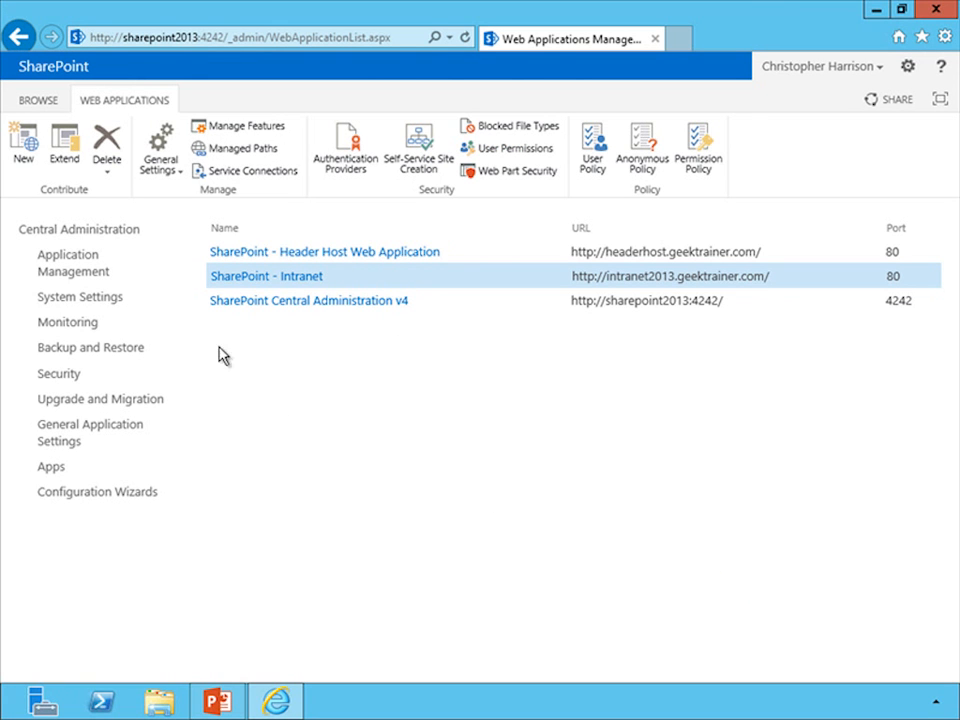
Step: Start creating a site collection from Application Management and choose the /search managed path for its URL
click(114, 277)
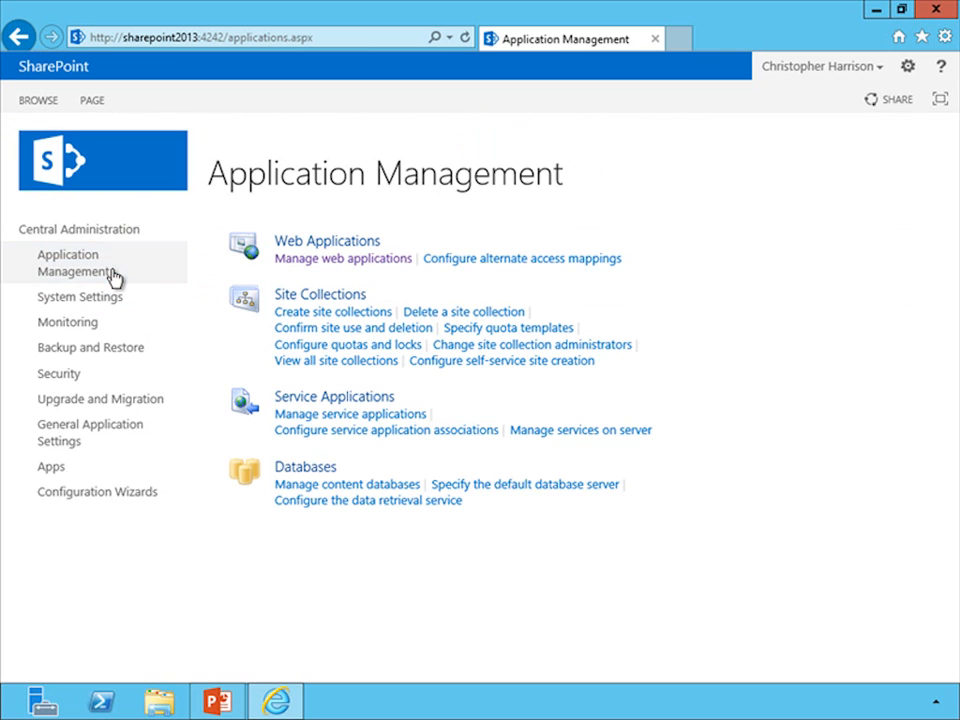
click(284, 314)
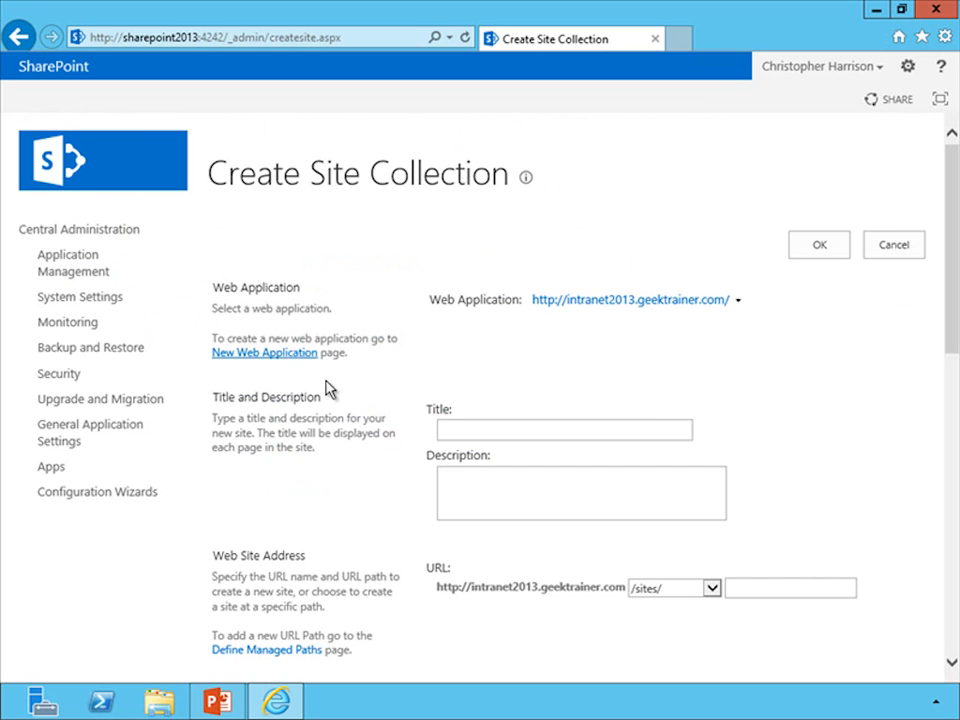
click(684, 590)
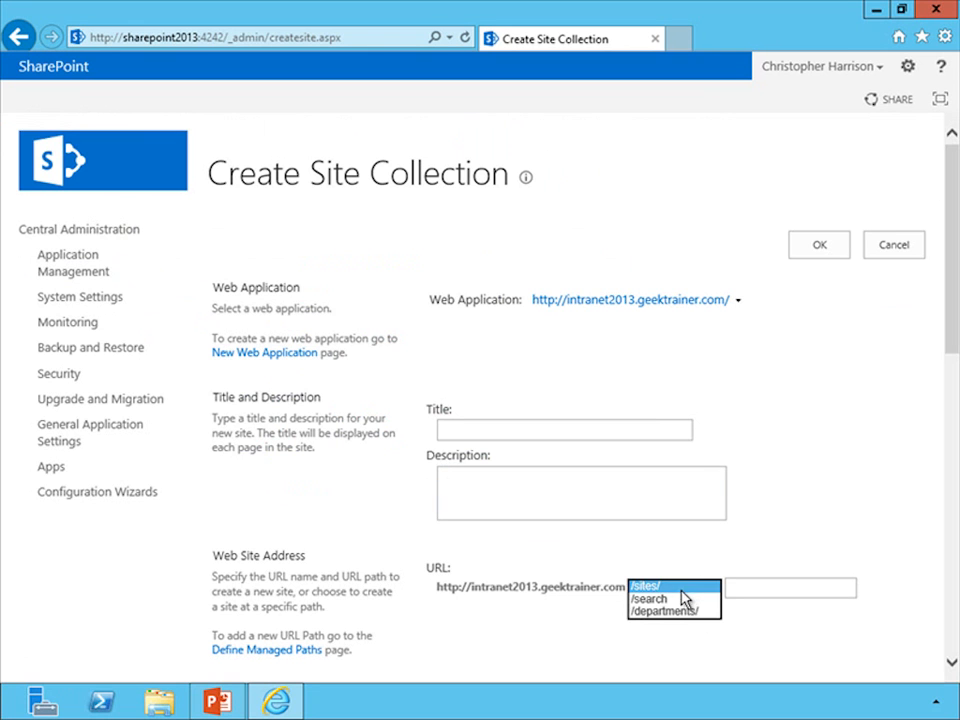
click(676, 599)
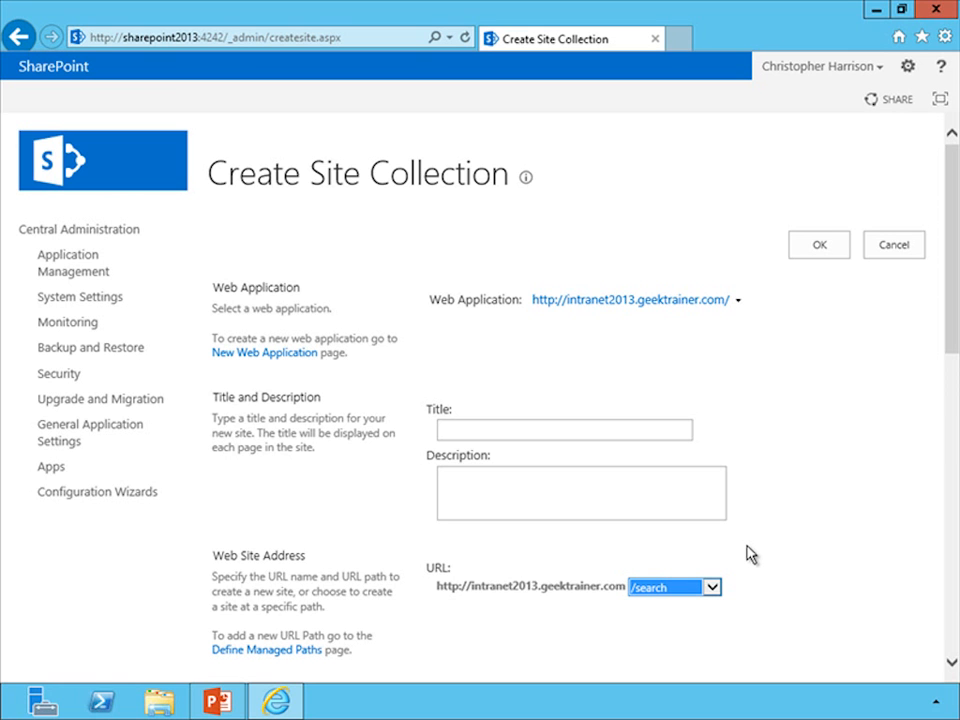
Step: Change the site collection's managed path to /departments/ and enter Sales as the URL name
click(695, 598)
click(686, 595)
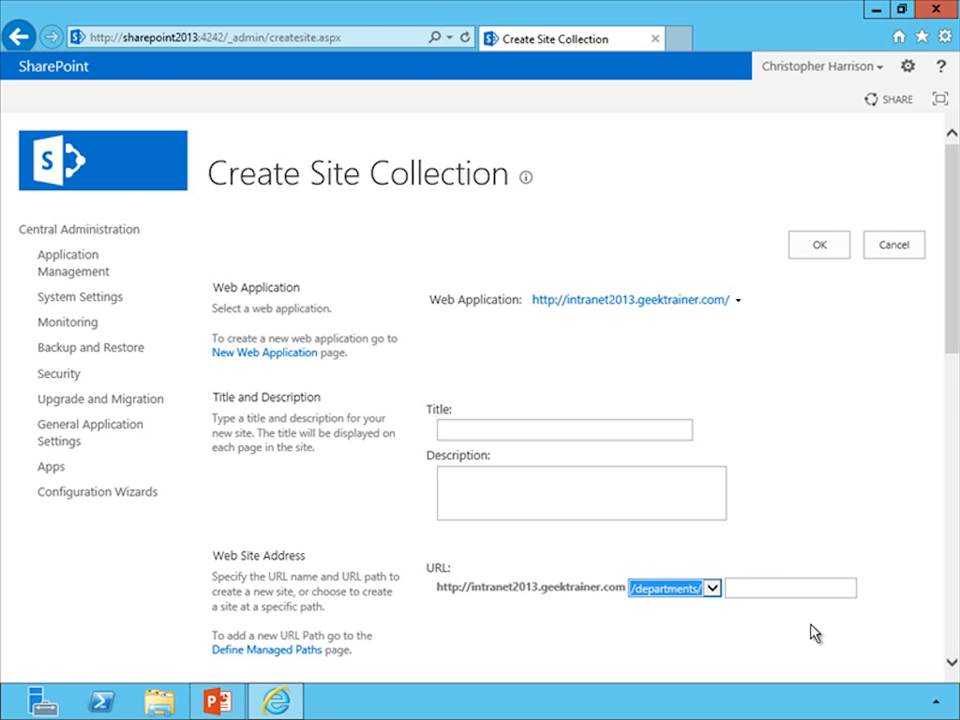
click(736, 592)
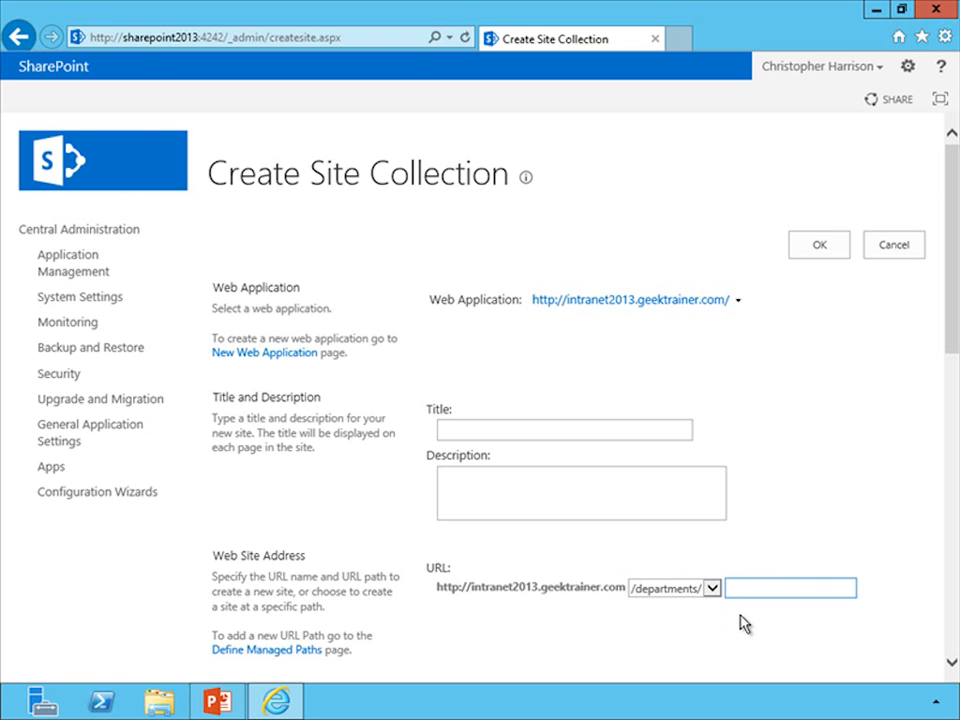
text(Sales)
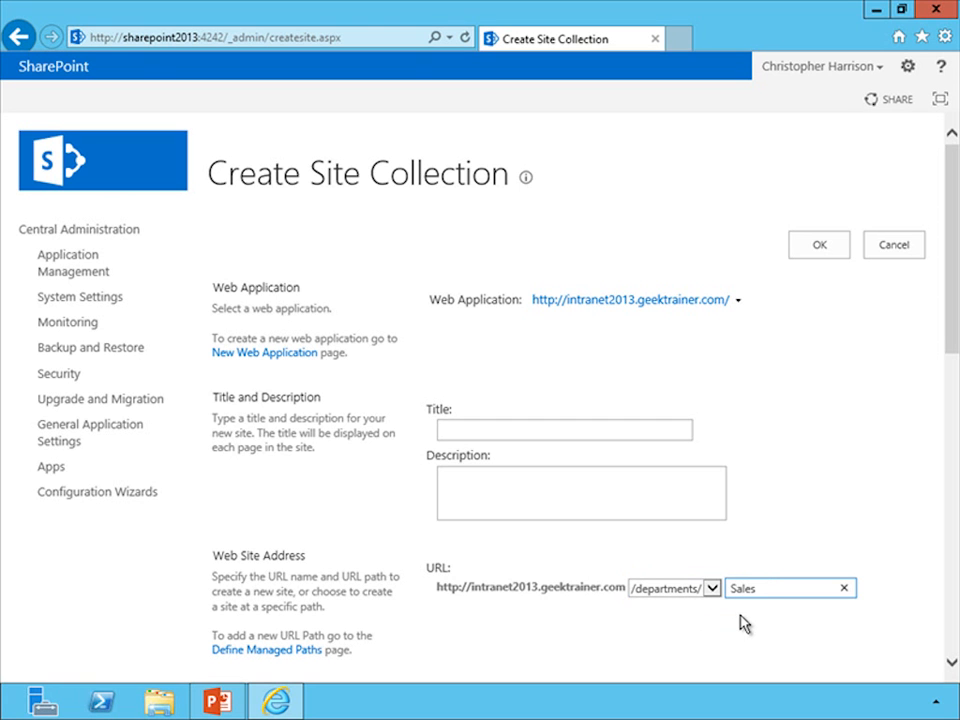
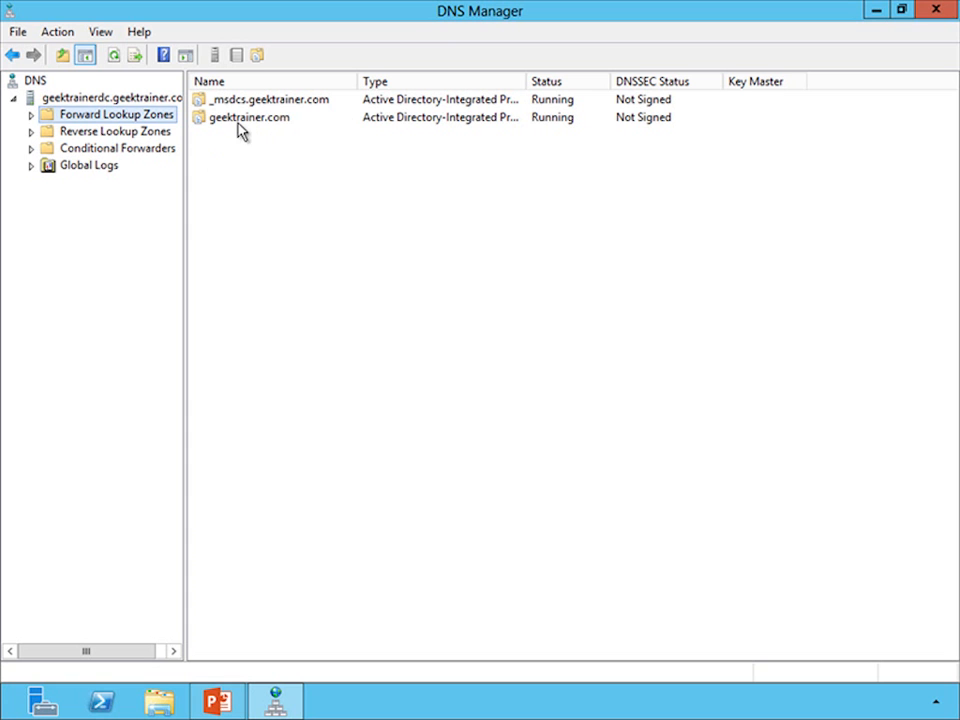
Step: Open the geektrainer.com forward lookup zone and start a new host record named centraladmin
double_click(245, 118)
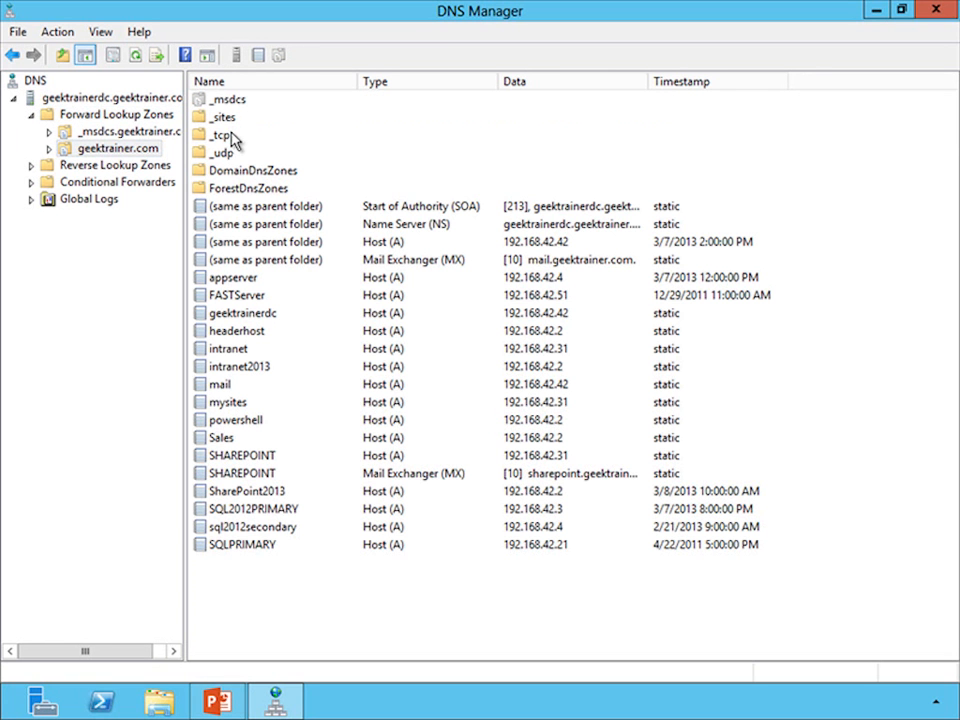
right_click(277, 590)
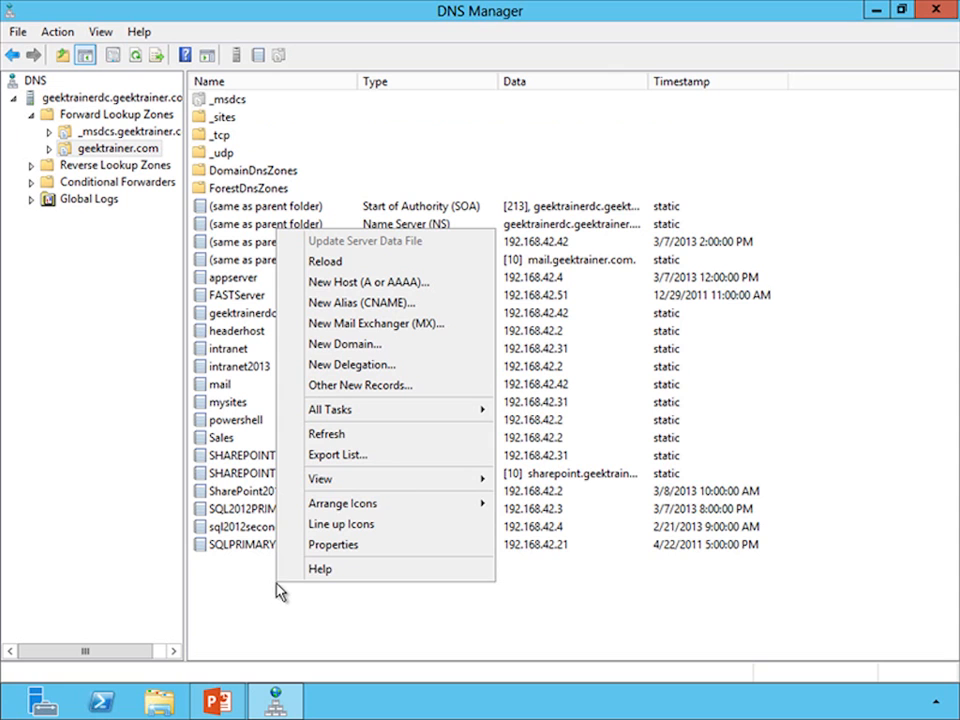
click(341, 284)
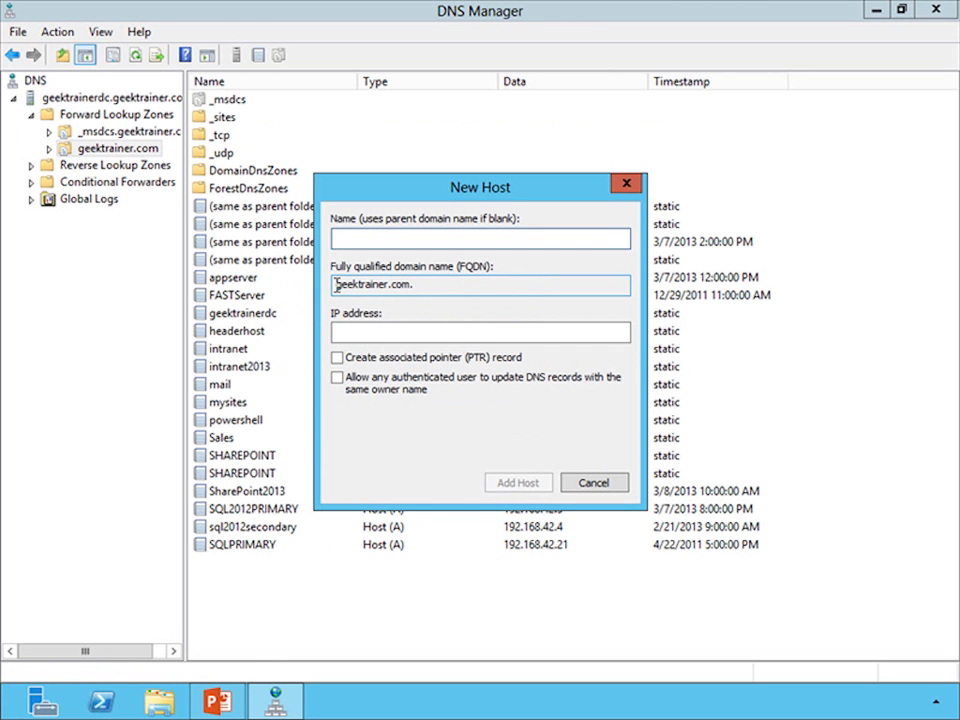
text(c)
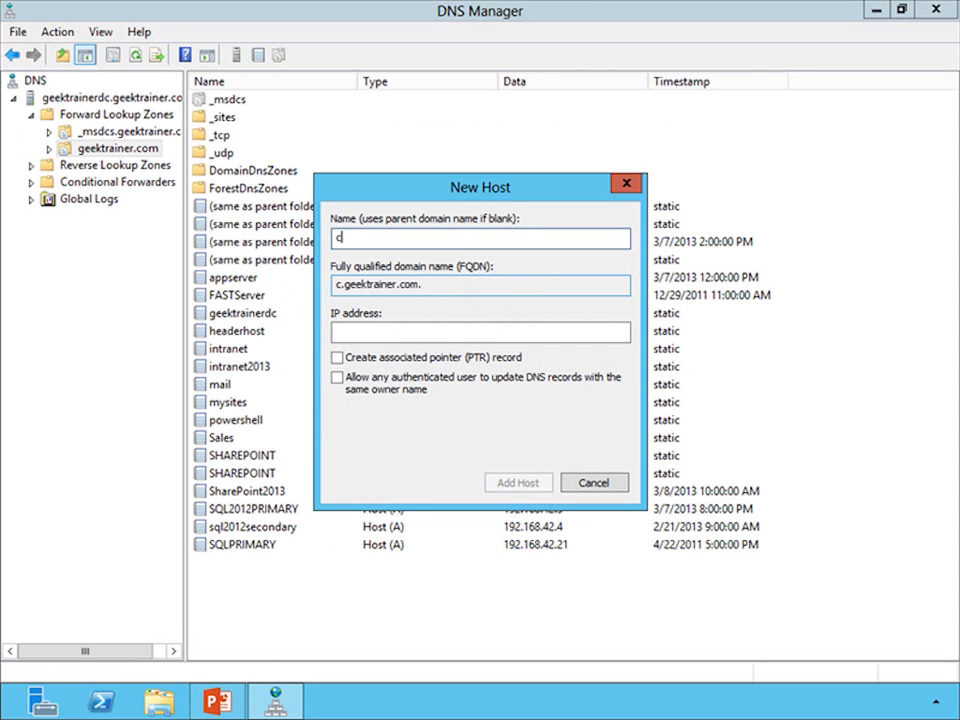
text(entraladmin)
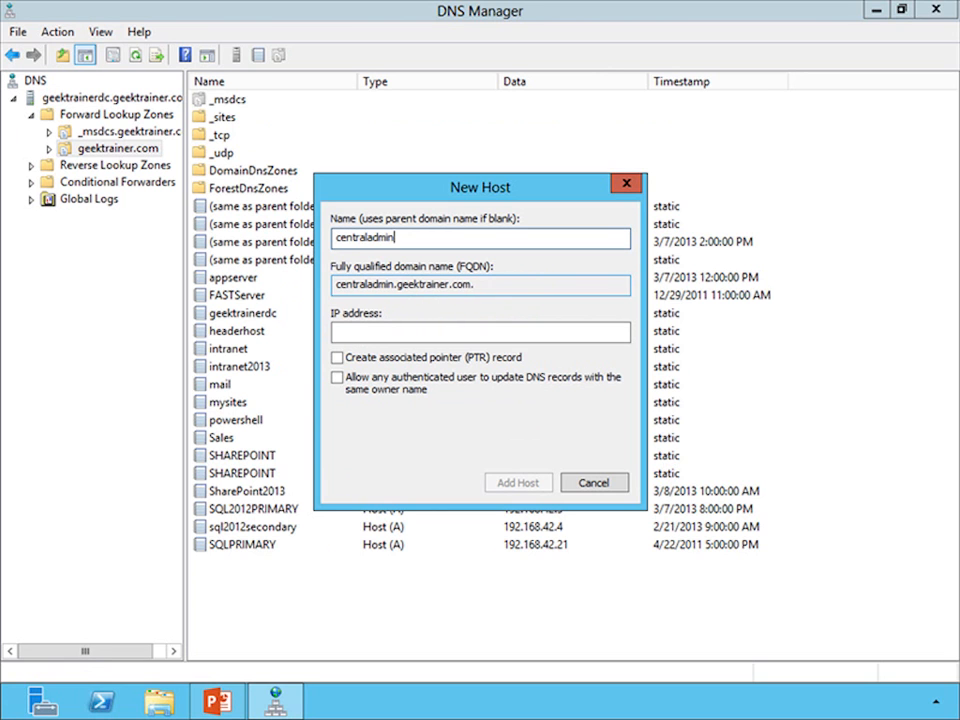
Step: Set the new host's IP address to 192.168.42.2, add the host record and finish adding hosts
key(Tab)
key(Tab)
text(192)
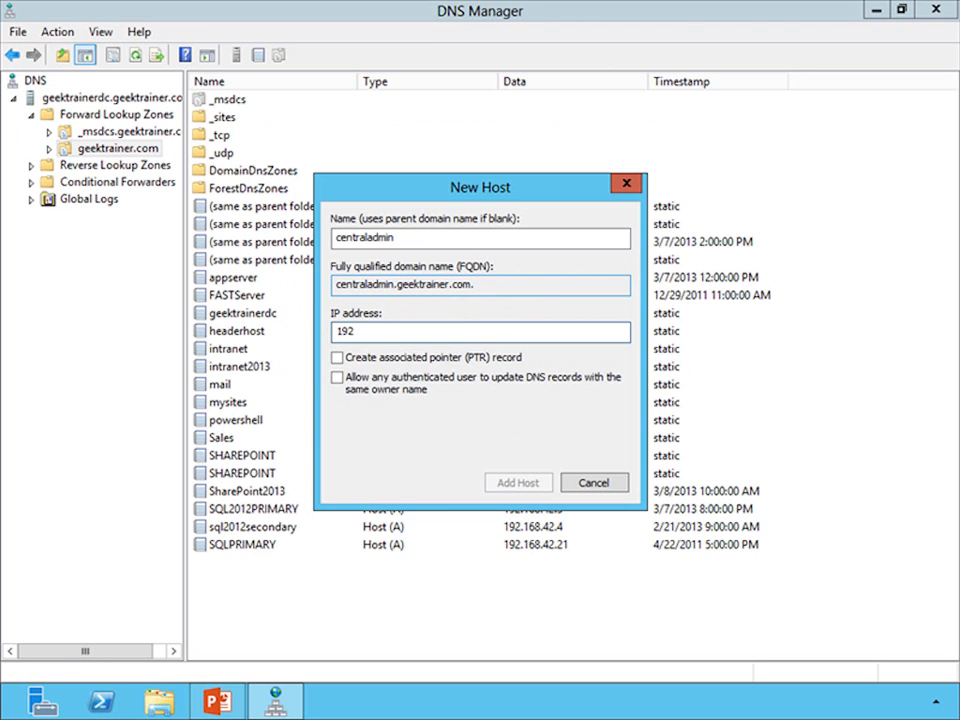
text(.168.42.2)
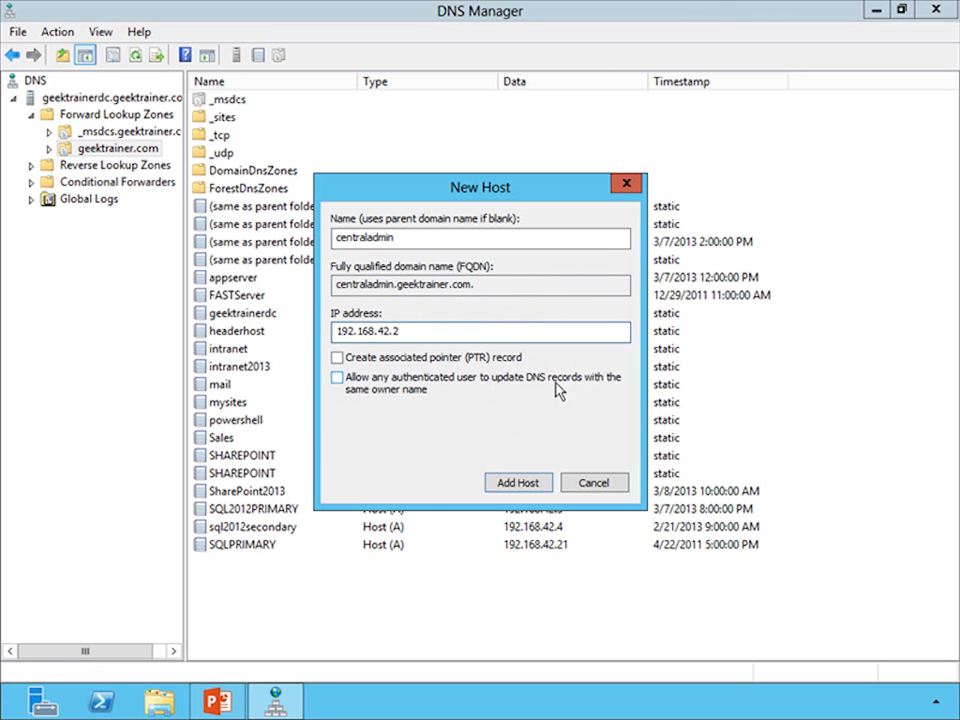
click(515, 484)
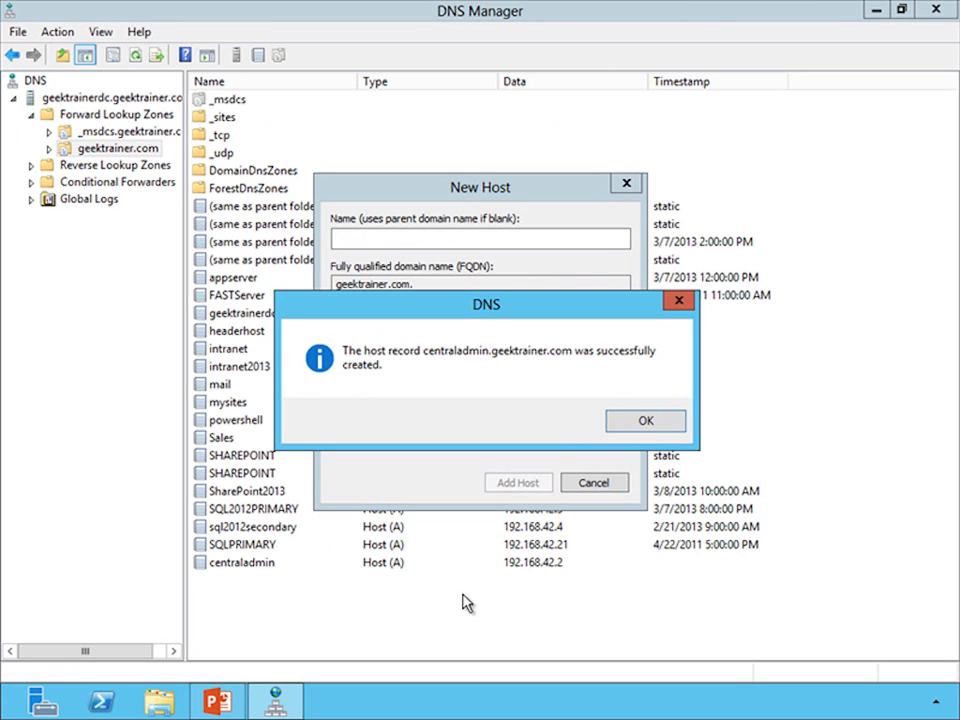
click(645, 422)
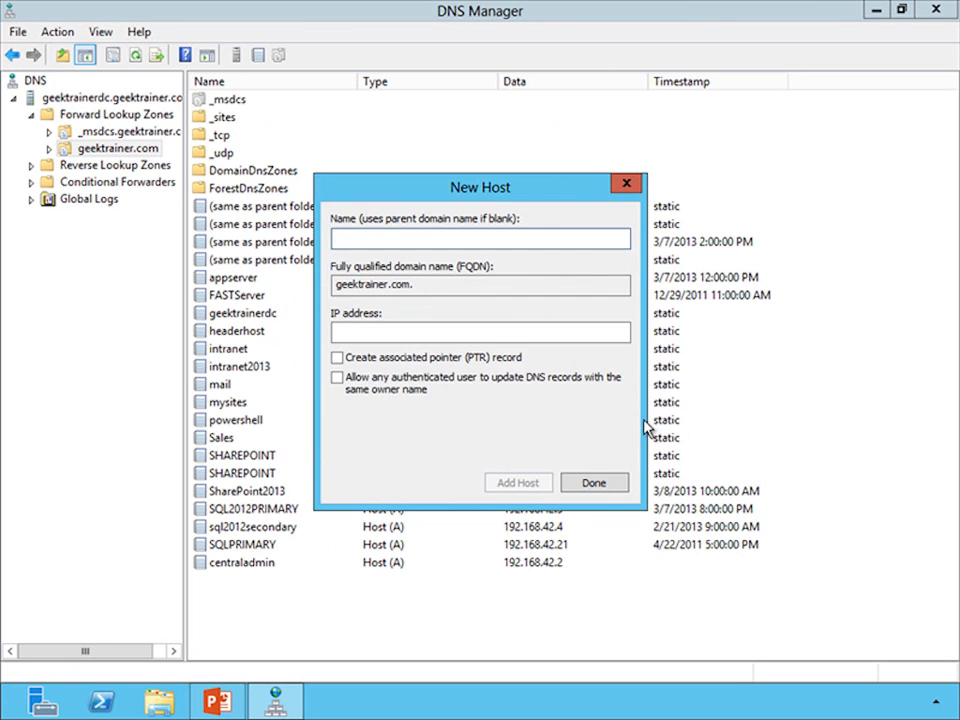
click(594, 484)
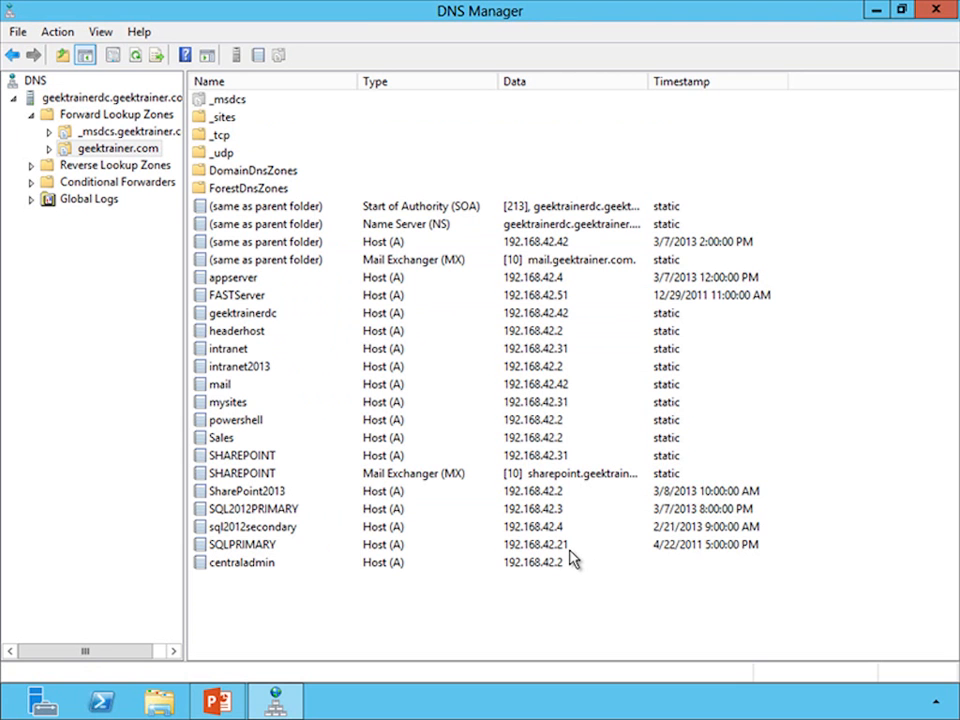
Step: Switch to SharePoint 2013 Central Administration and open the alternate access mappings configuration from Application Management
key(super)
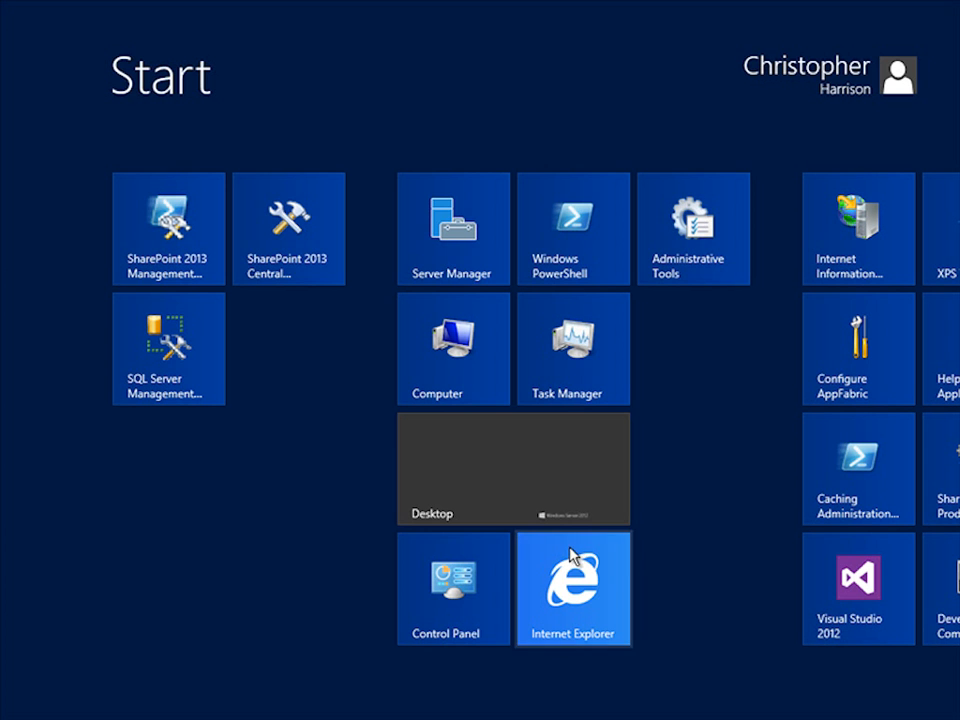
click(307, 251)
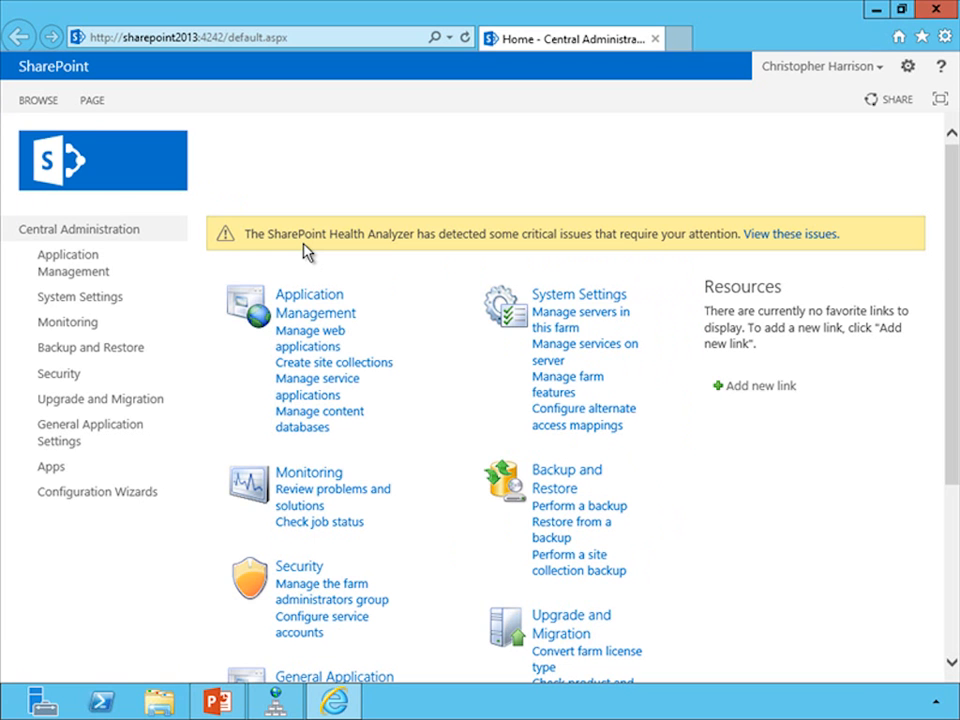
click(312, 303)
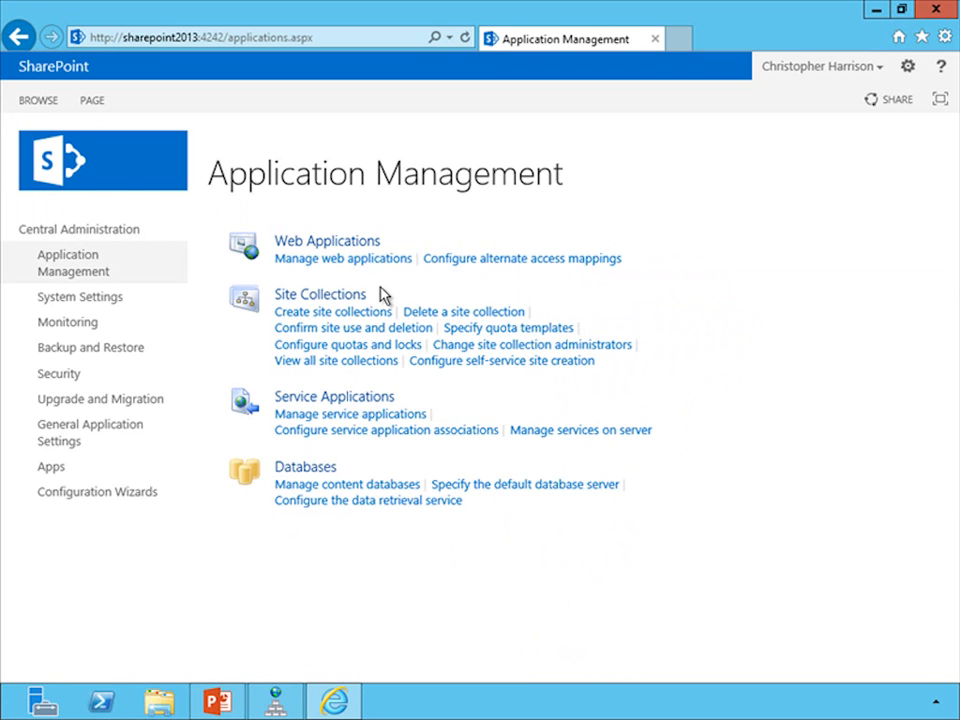
click(488, 260)
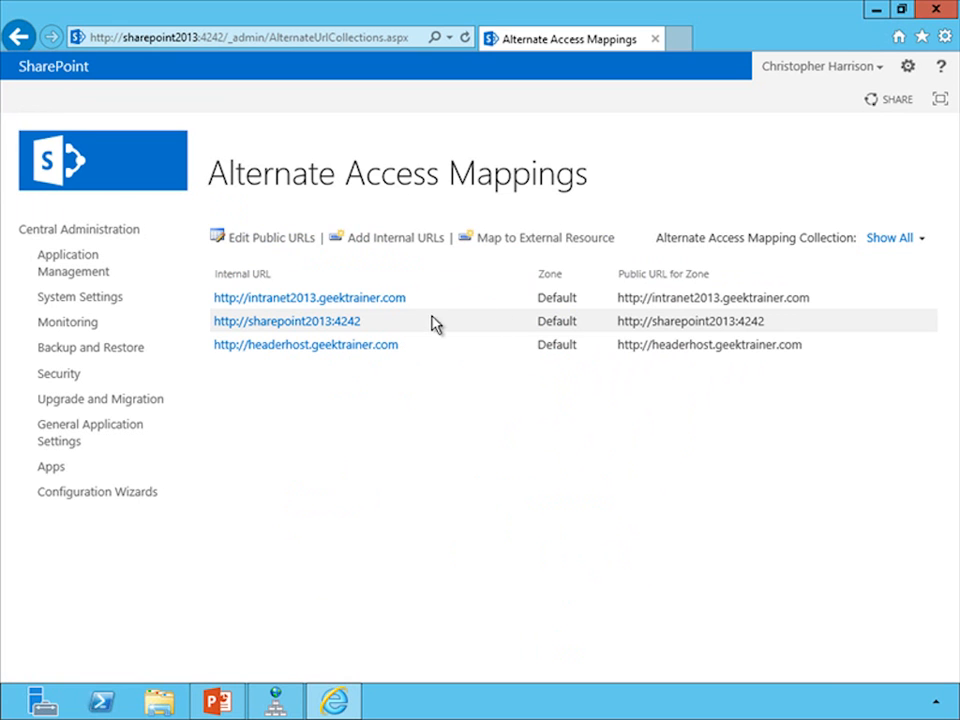
Step: Start editing the public zone URLs and choose Central Administration as the alternate access mapping collection
click(272, 240)
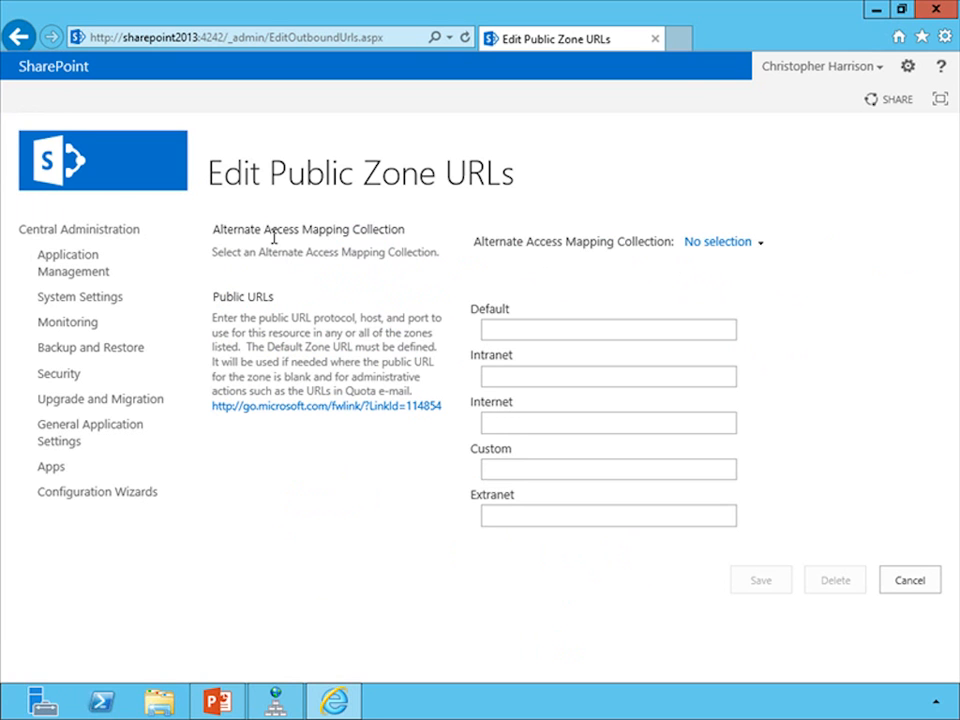
click(763, 250)
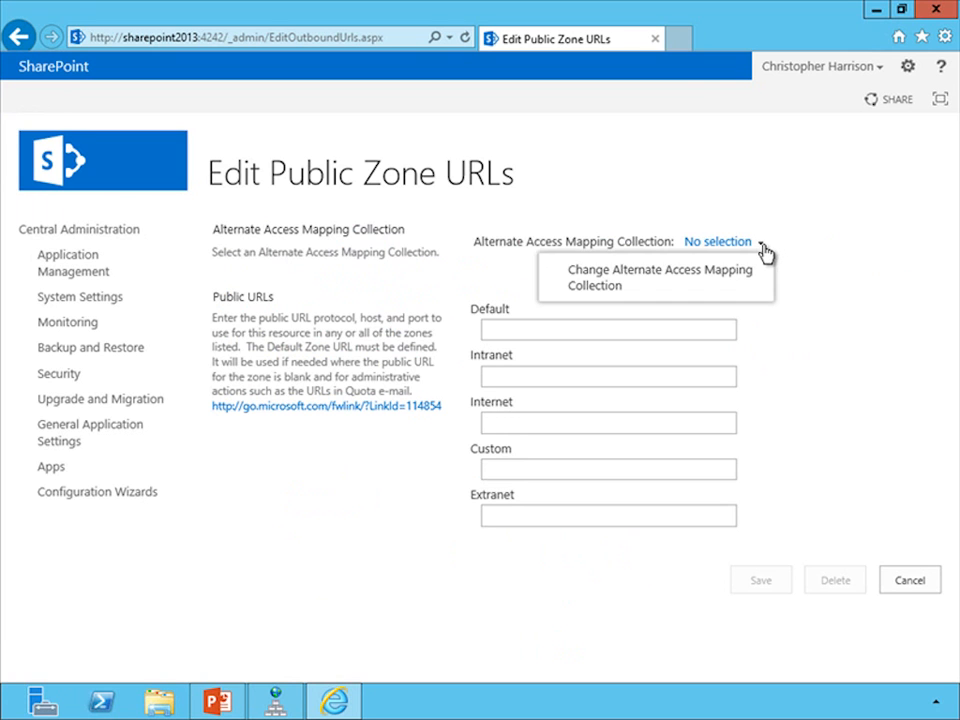
click(670, 283)
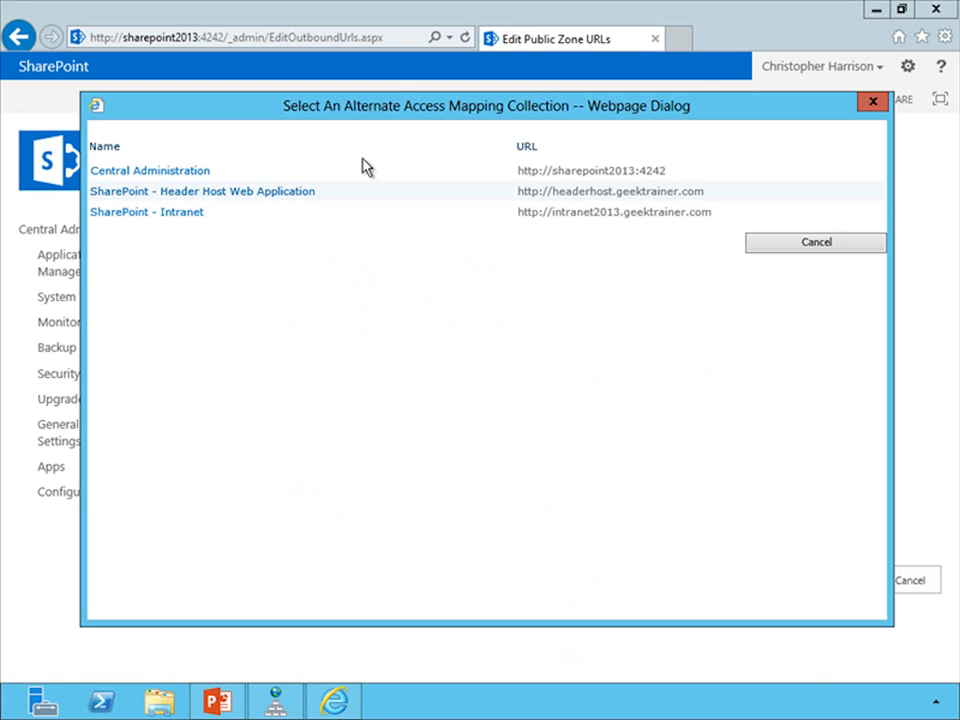
click(155, 173)
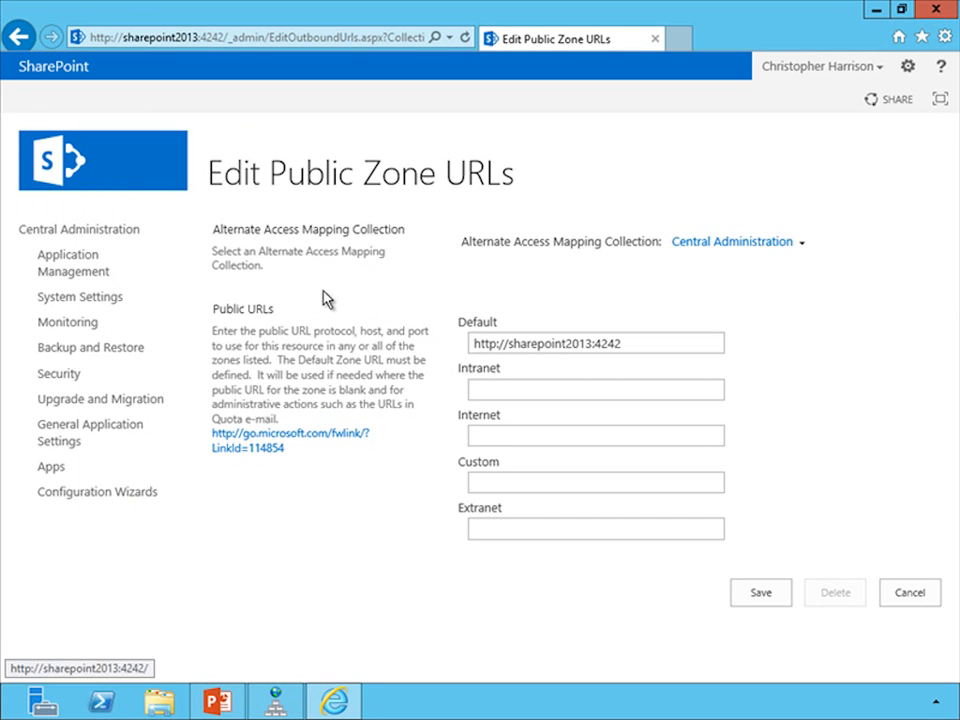
drag(509, 343, 593, 345)
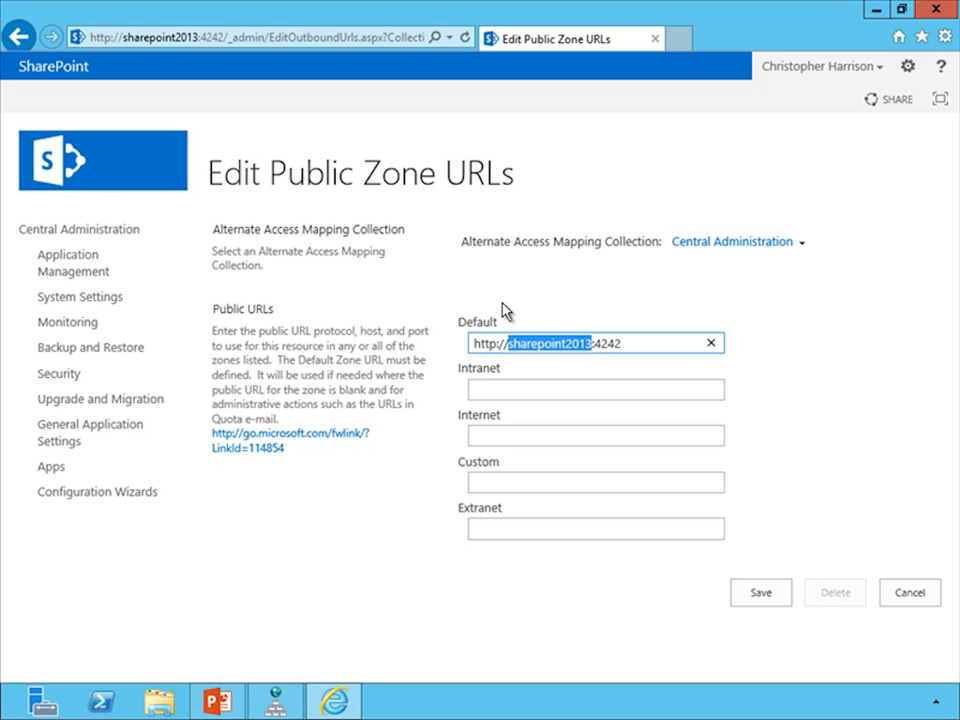
text(centraldm)
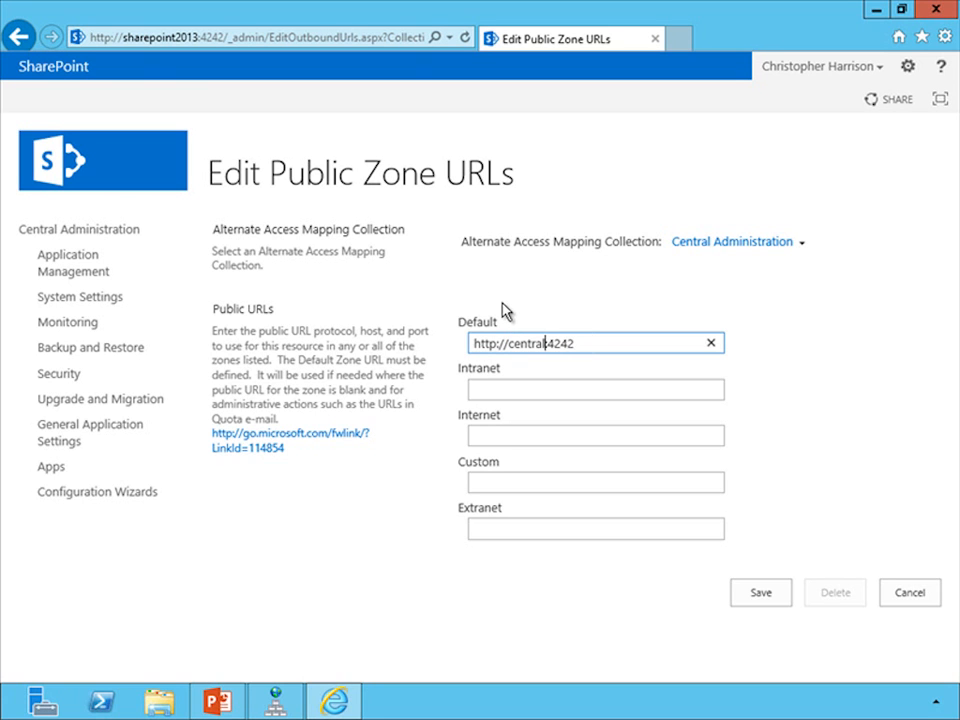
key(BackSpace)
key(BackSpace)
text(admin.geektrai)
key(BackSpace)
text(iner.com)
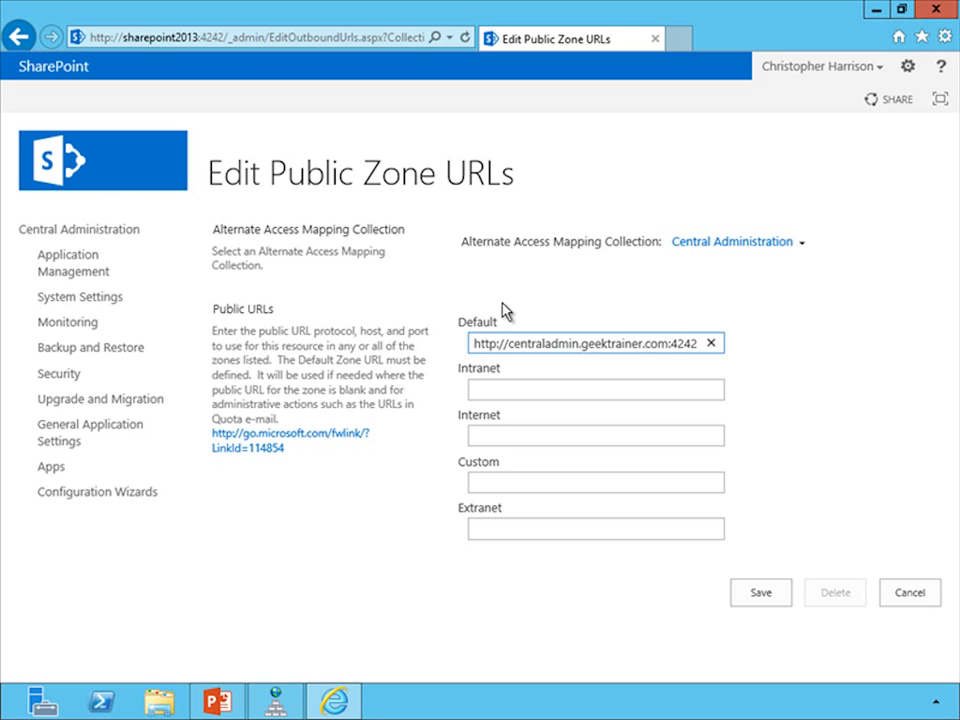
click(758, 594)
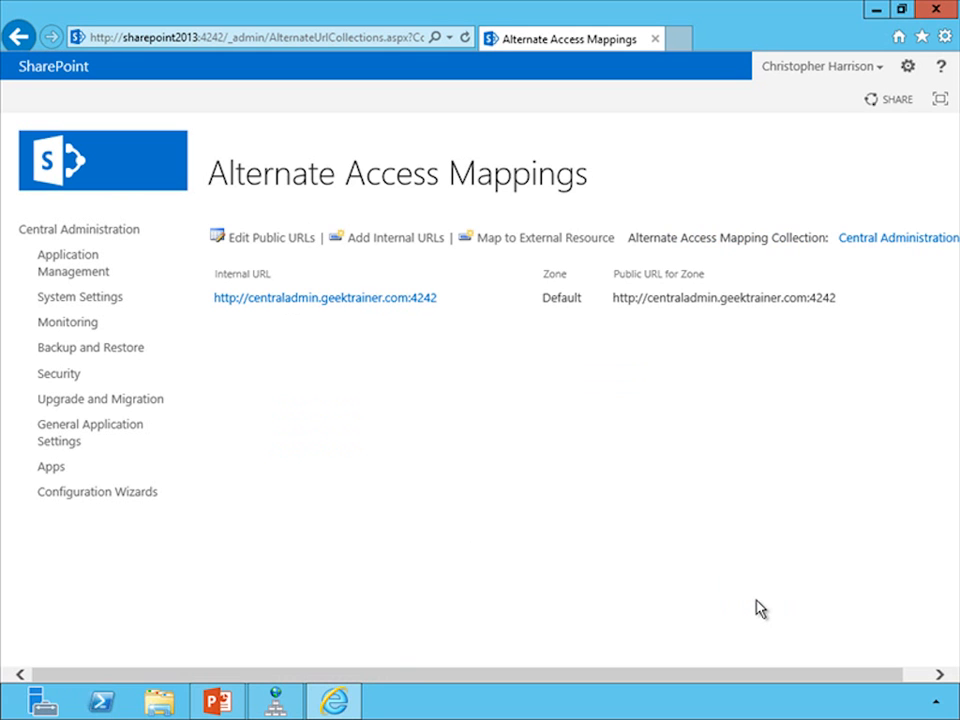
Step: Switch to Internet Information Services (IIS) Manager and open the bindings of the SharePoint Central Administration v4 site
key(super)
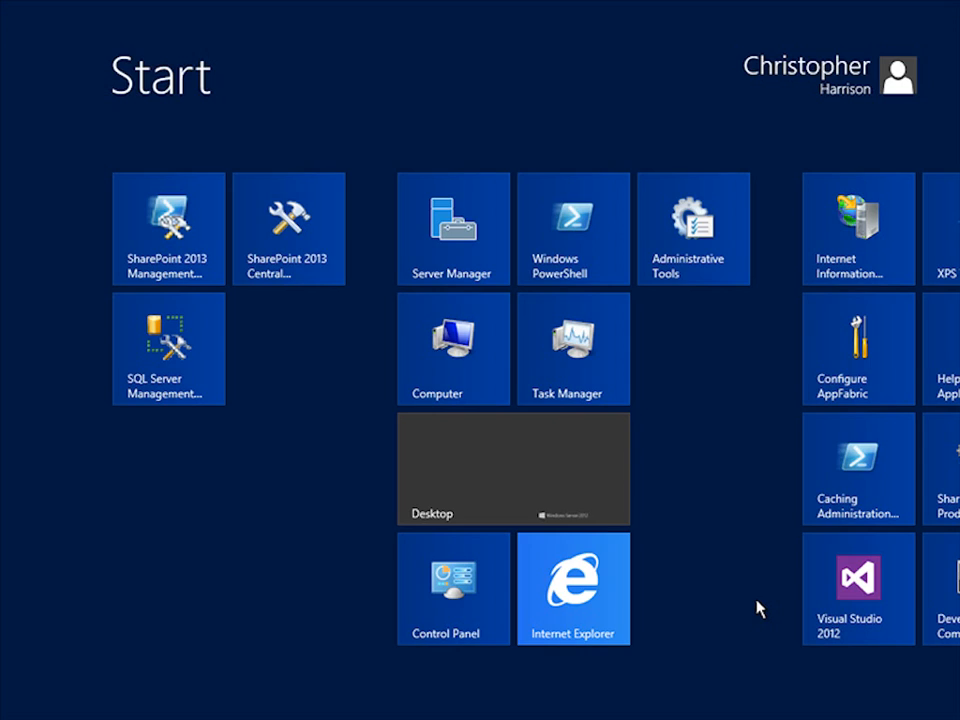
text(iis)
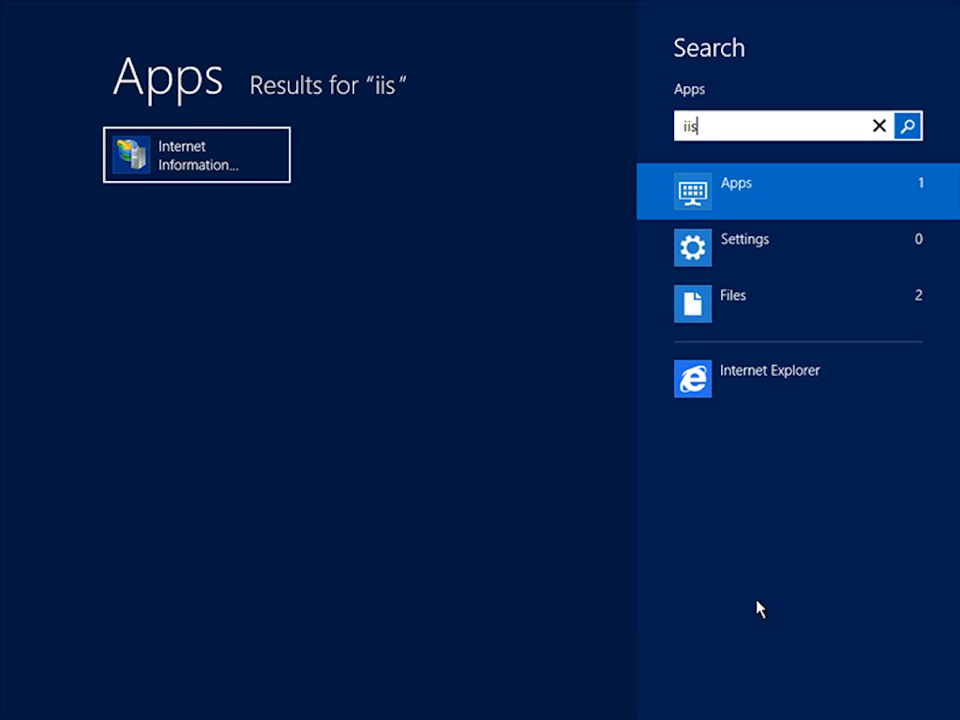
click(180, 163)
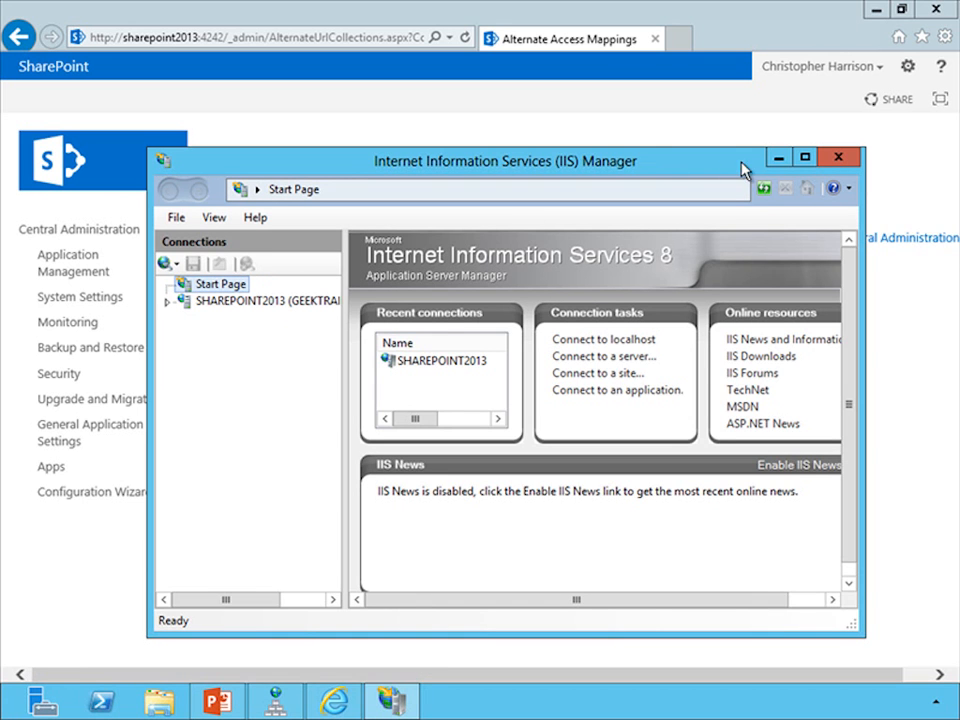
click(805, 160)
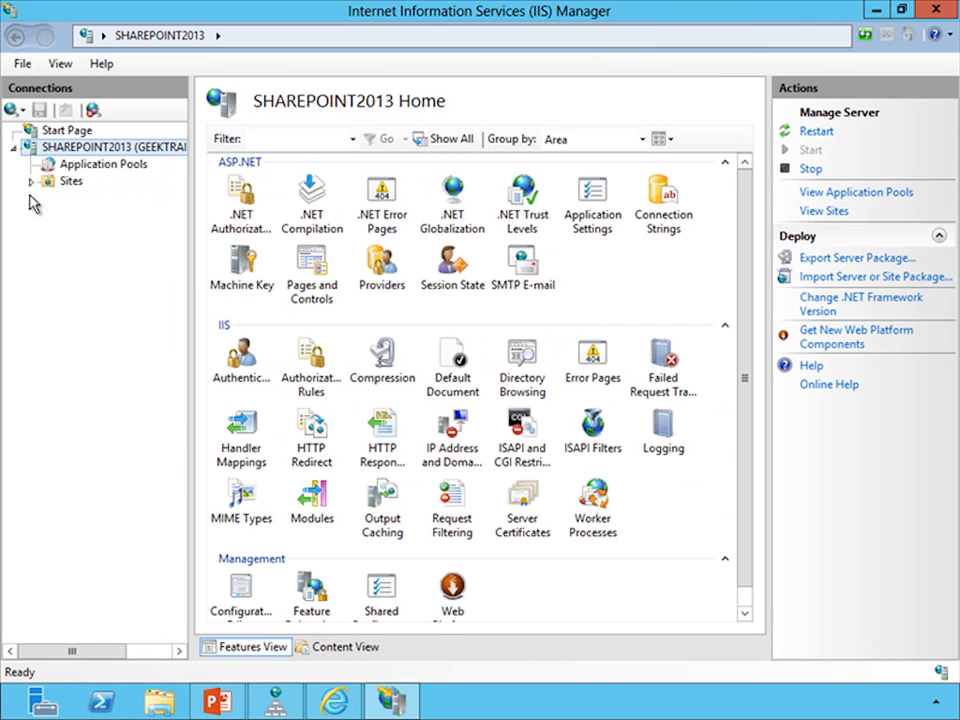
click(31, 181)
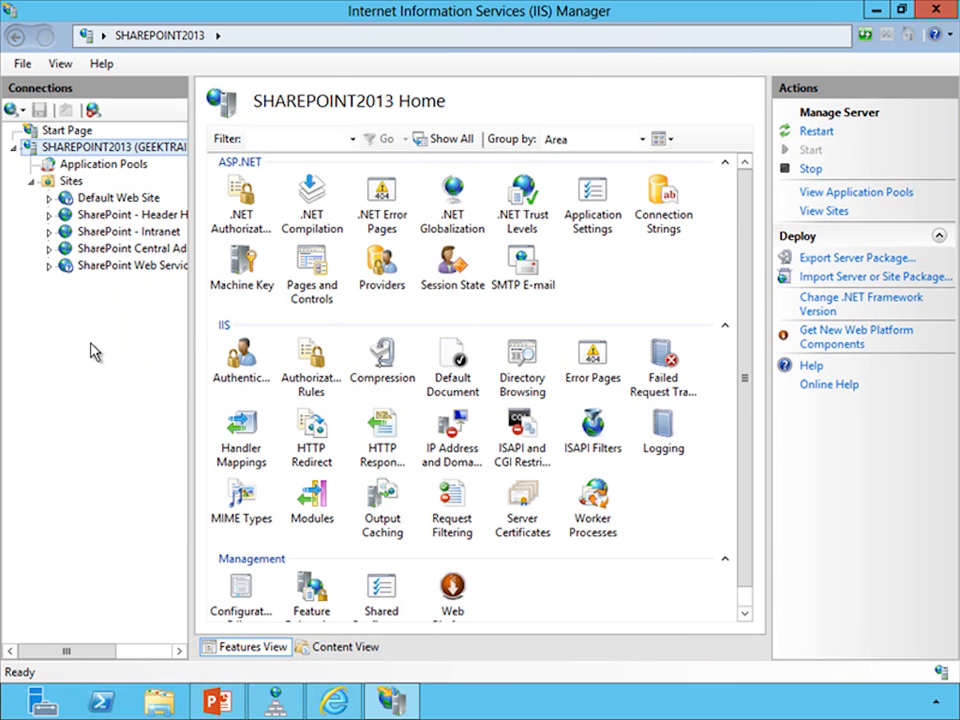
click(152, 249)
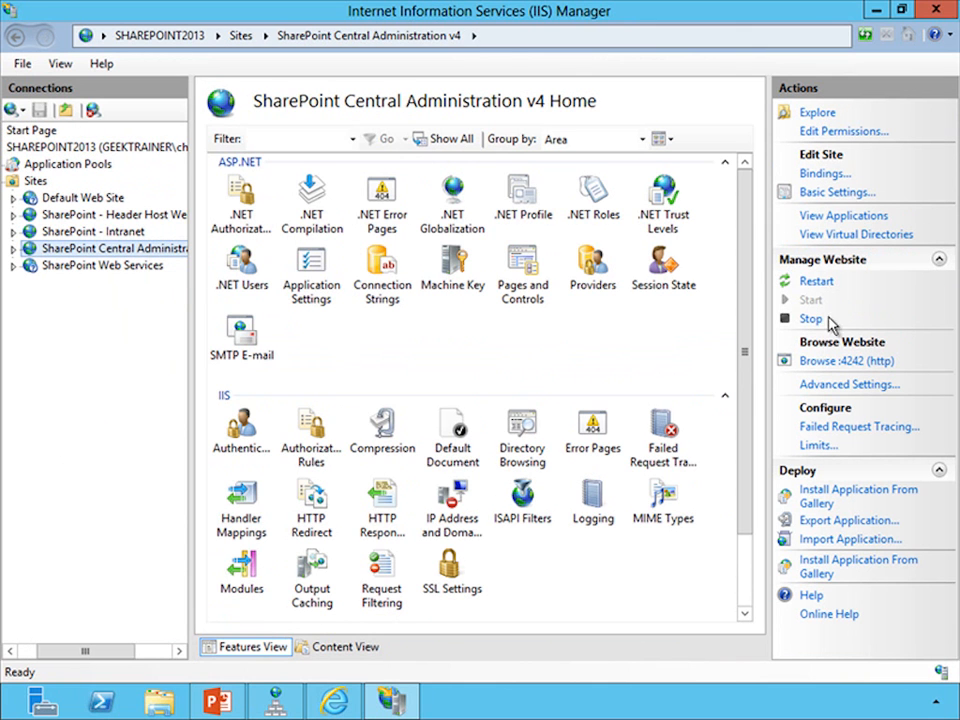
click(821, 176)
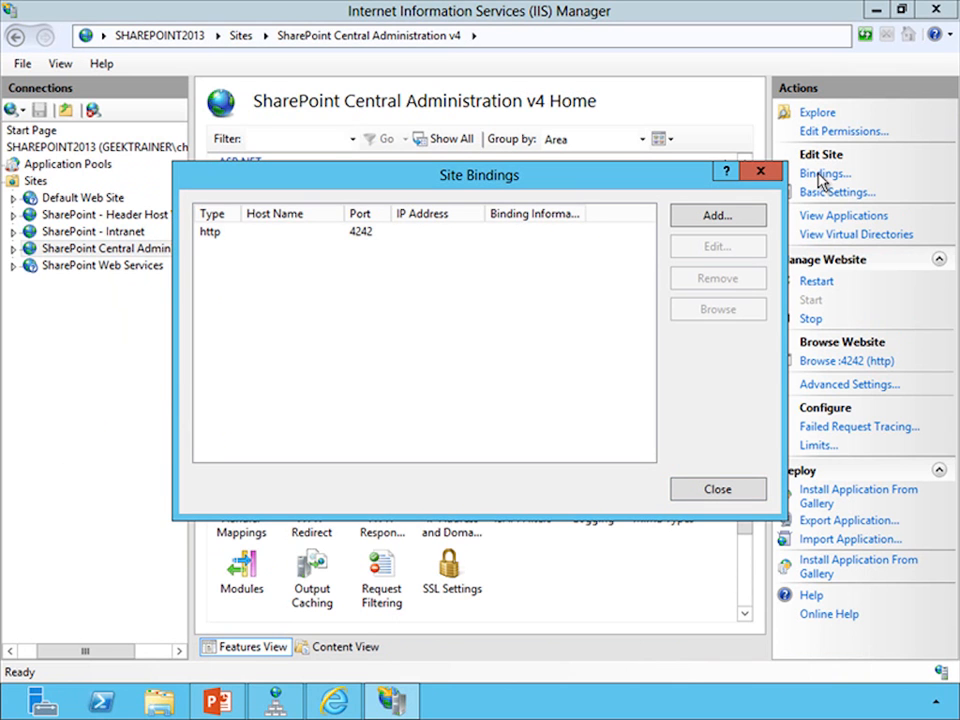
Step: Set the host name of the http binding on port 4242 to centraladmin.geektrainer.com and confirm the edit
click(357, 241)
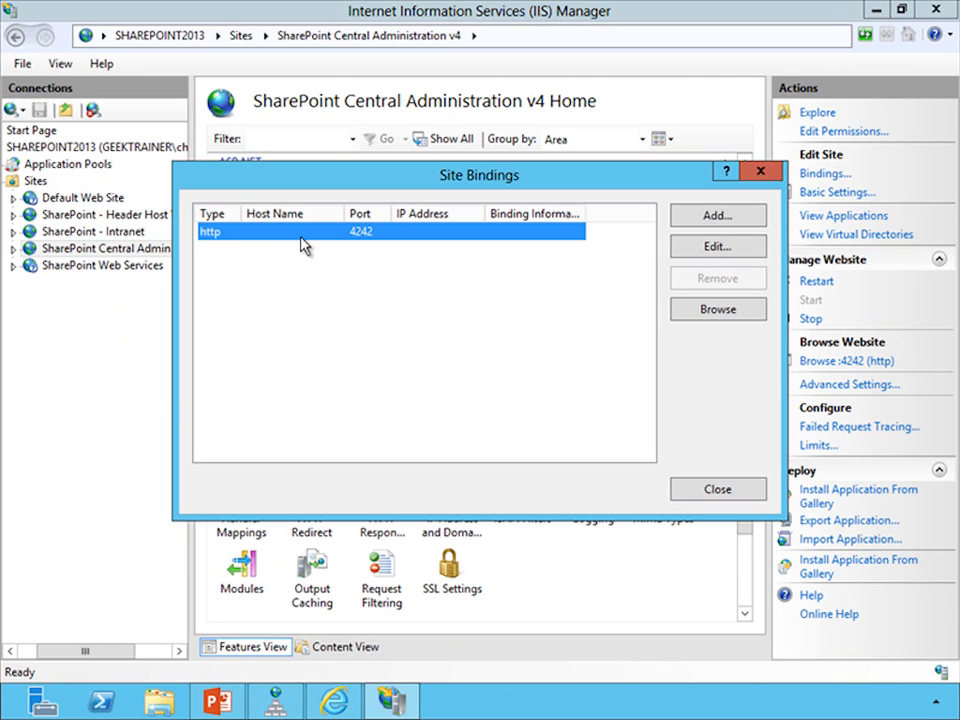
click(727, 256)
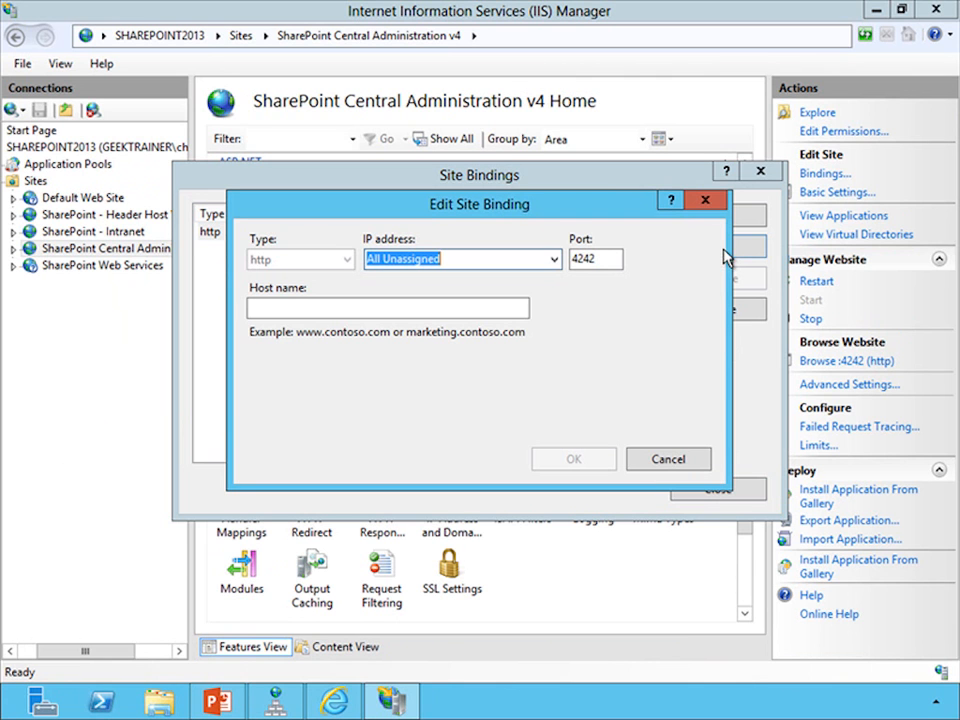
click(304, 312)
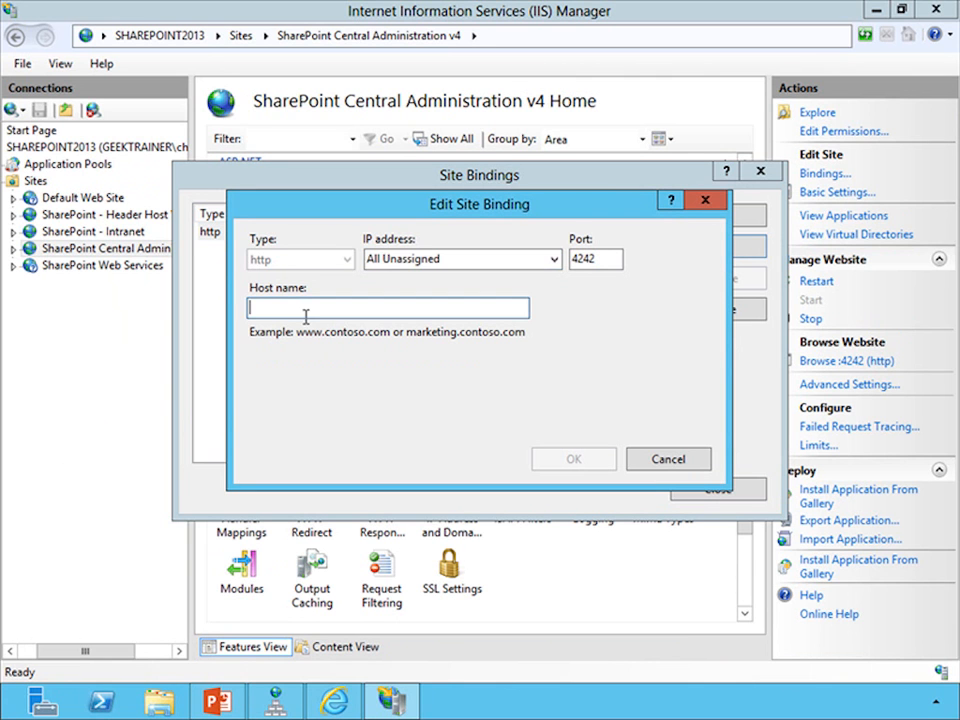
text(ce)
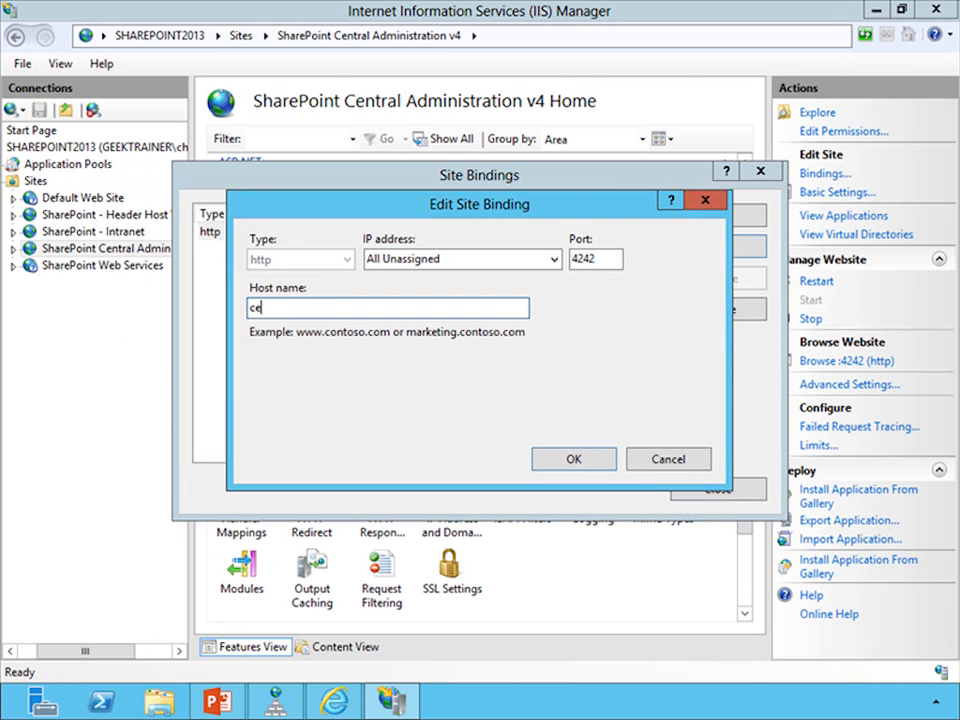
text(ntraladmin.geektrainer.com)
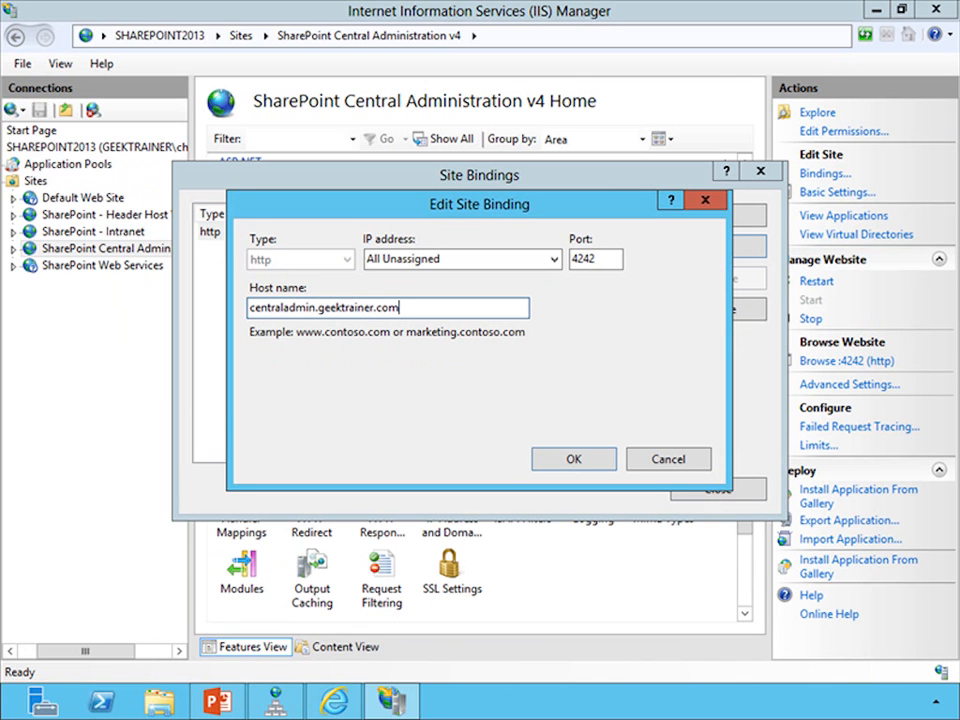
click(575, 465)
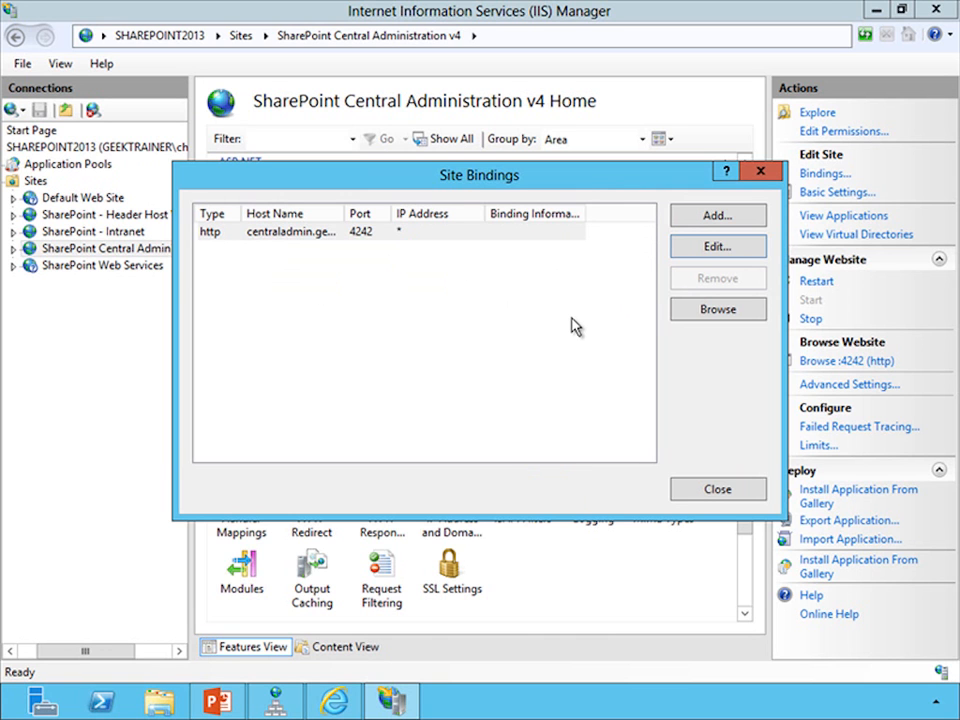
Step: Add an http binding on port 4242 with host name sharepoint2013.geektrainer.com and close the site bindings
click(724, 220)
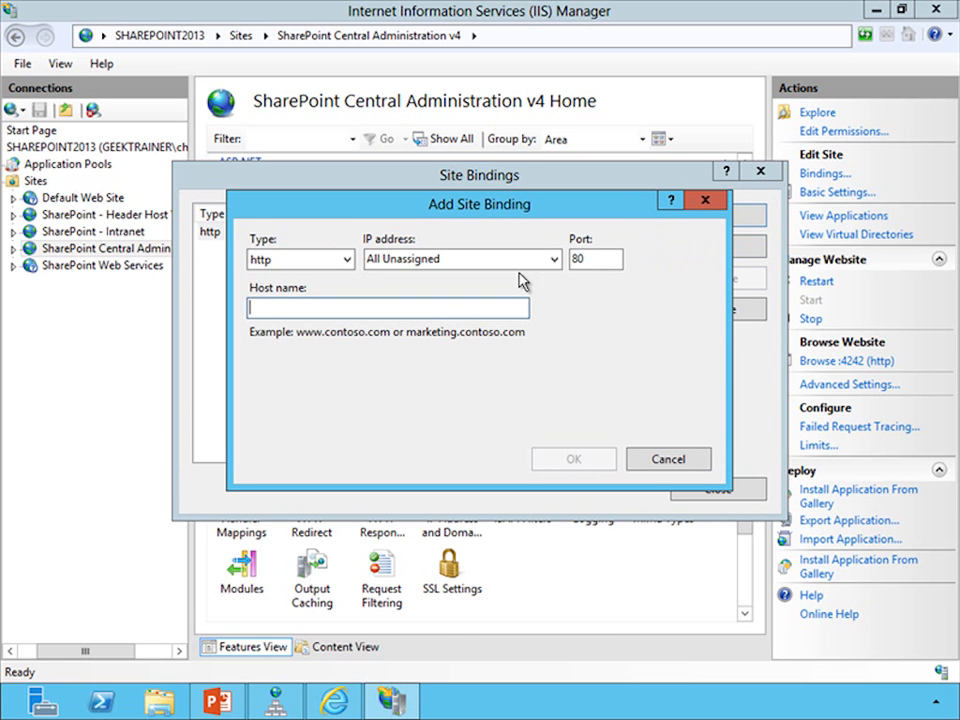
double_click(589, 262)
text(4242)
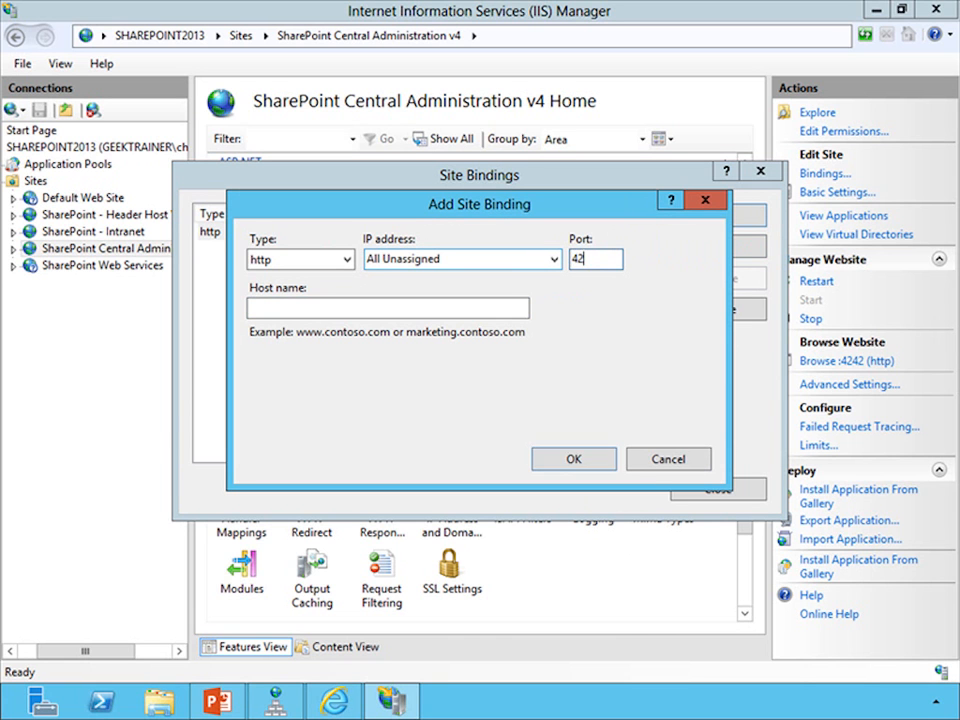
click(396, 311)
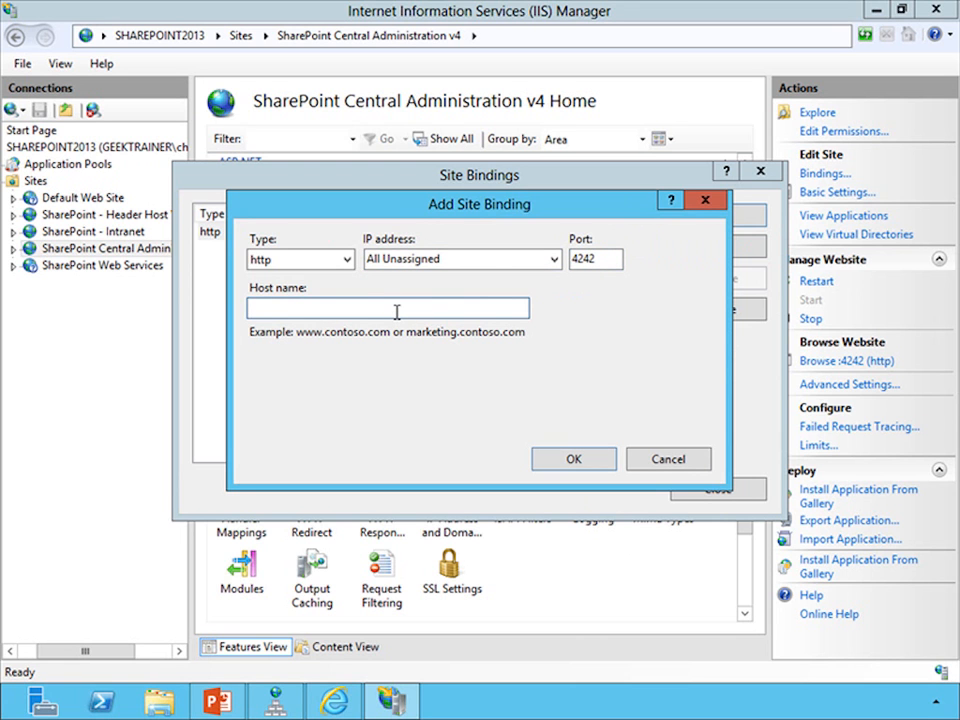
text(sharepoint2013.geektrainer.com)
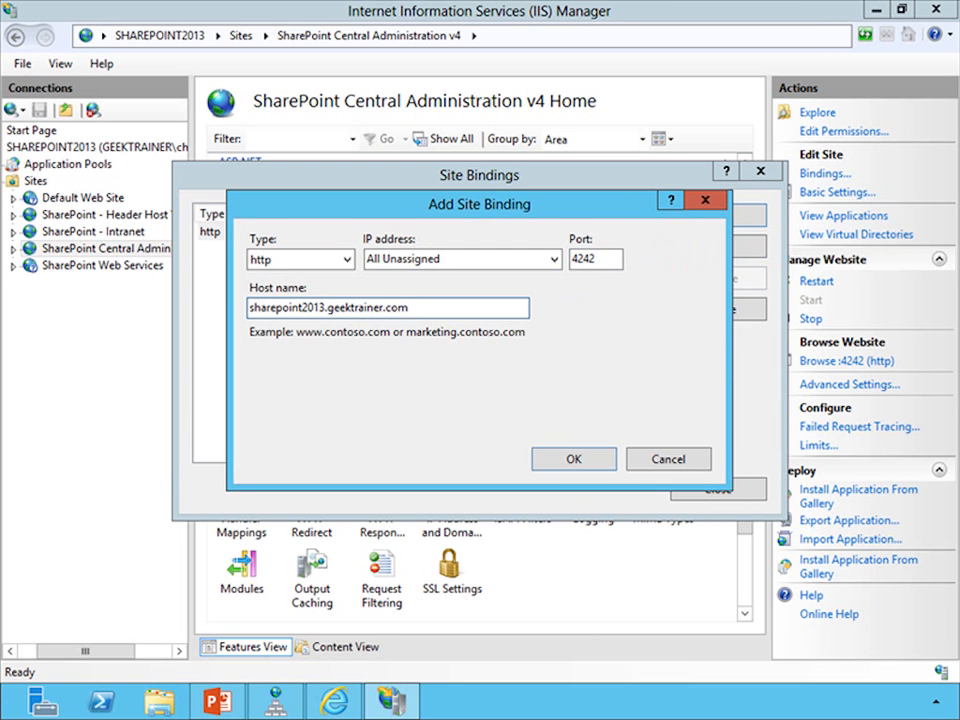
click(560, 464)
drag(345, 213, 418, 220)
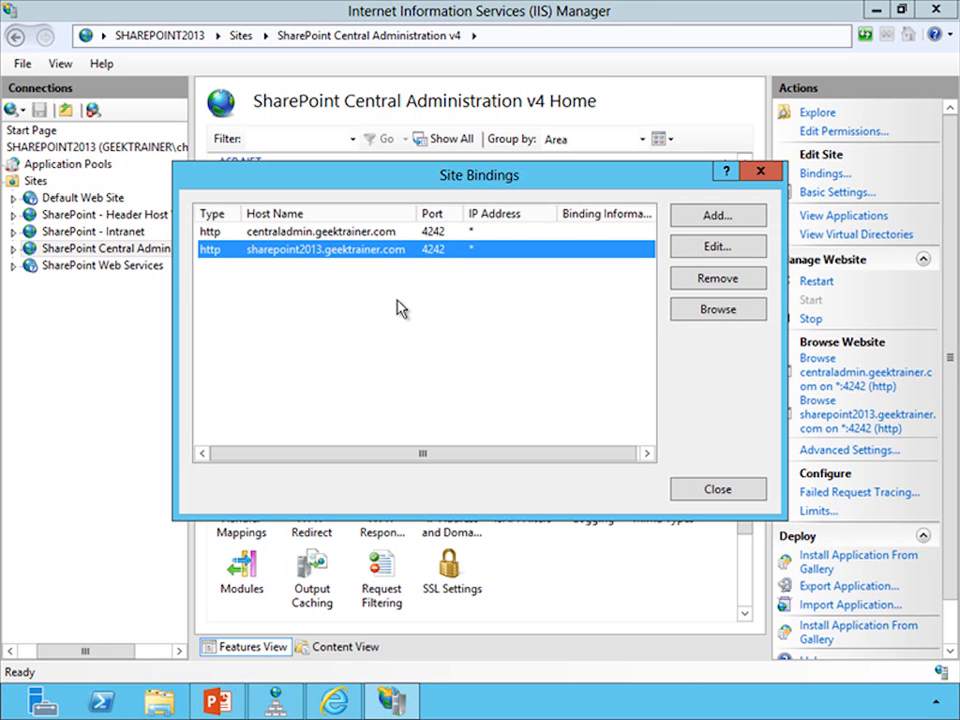
click(709, 495)
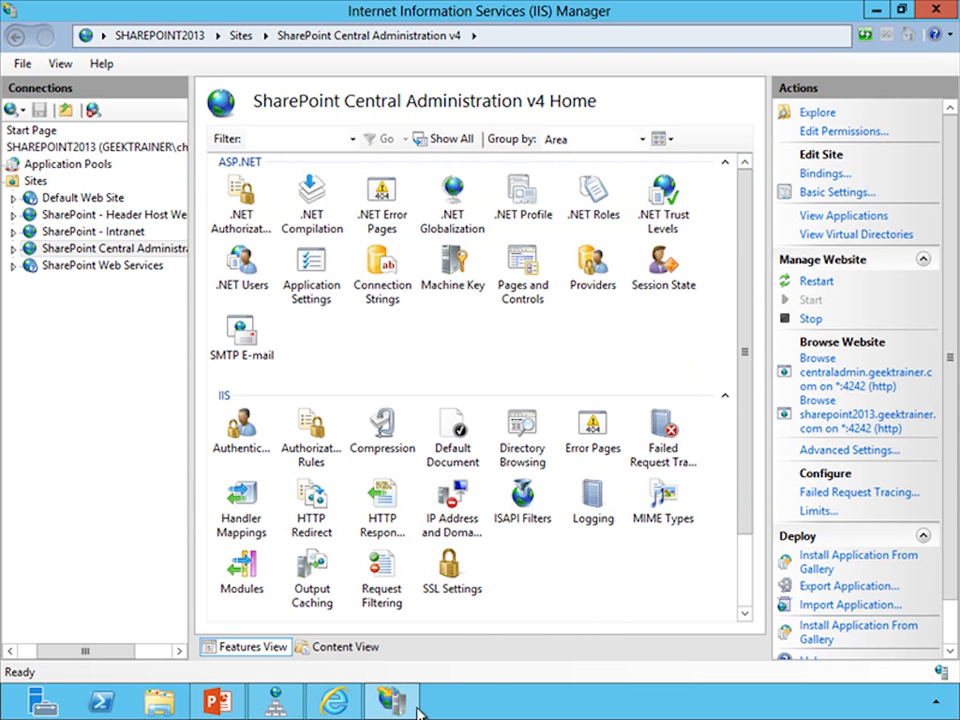
click(332, 703)
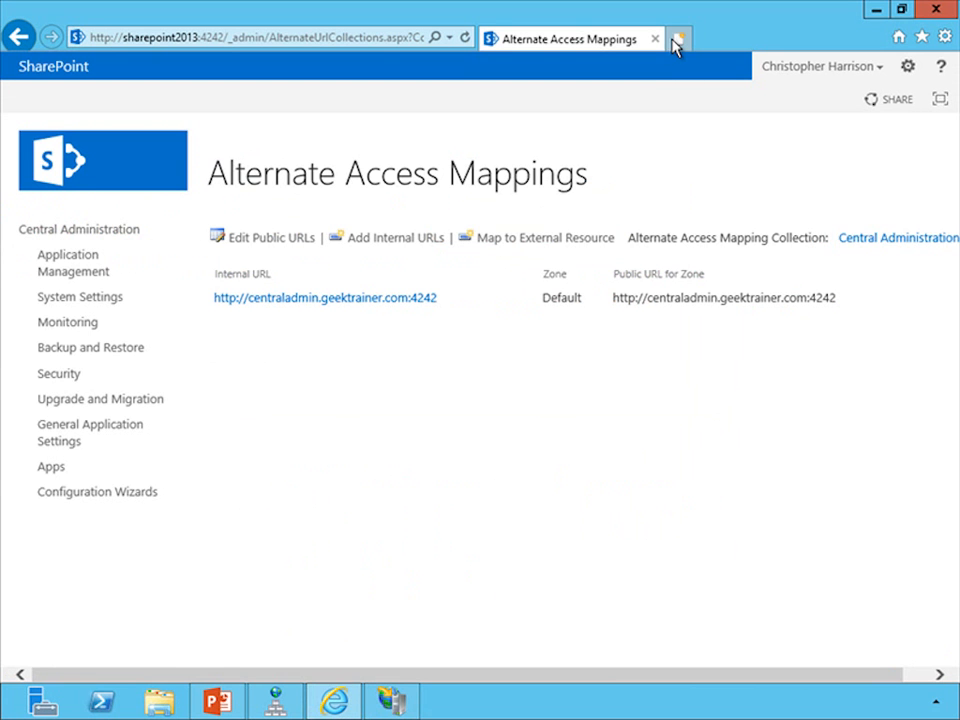
click(676, 40)
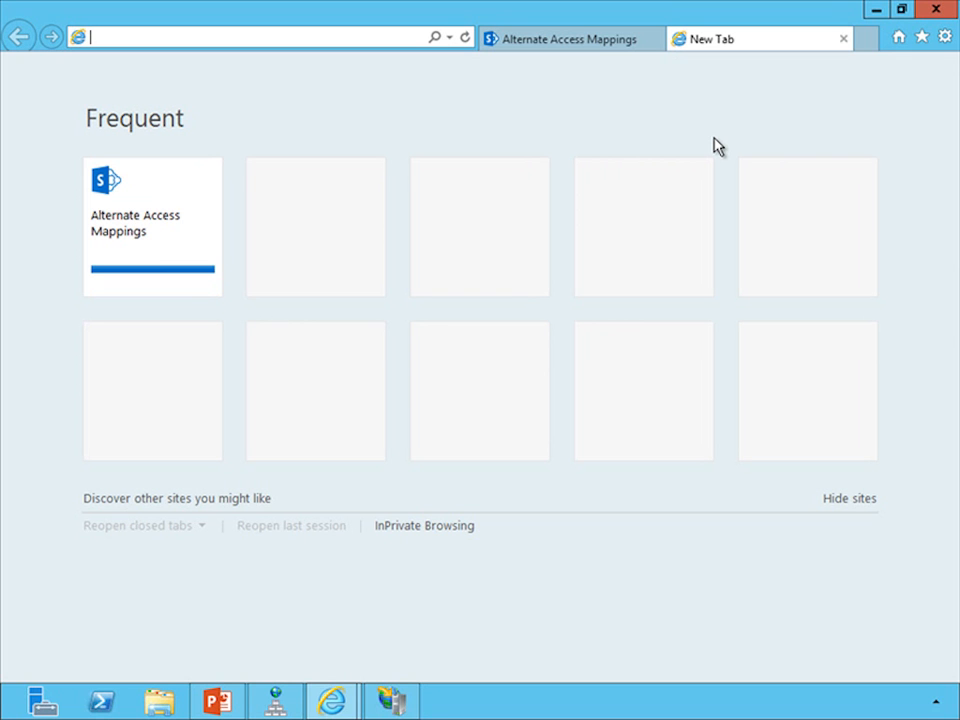
text(http://)
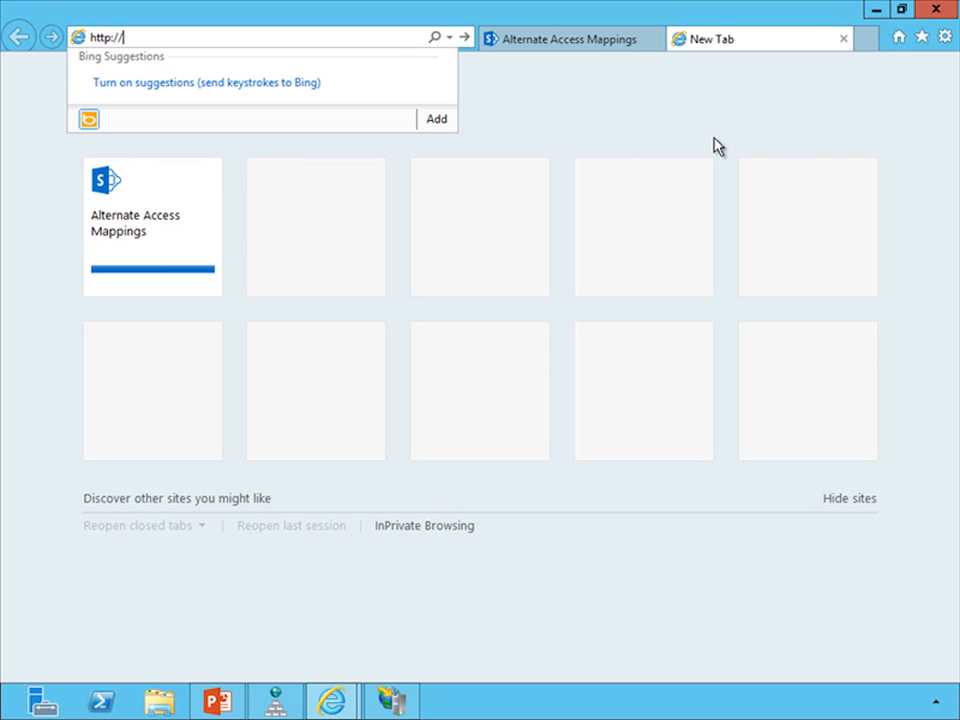
text(centraladmin.geektrainer.com:4242)
key(Return)
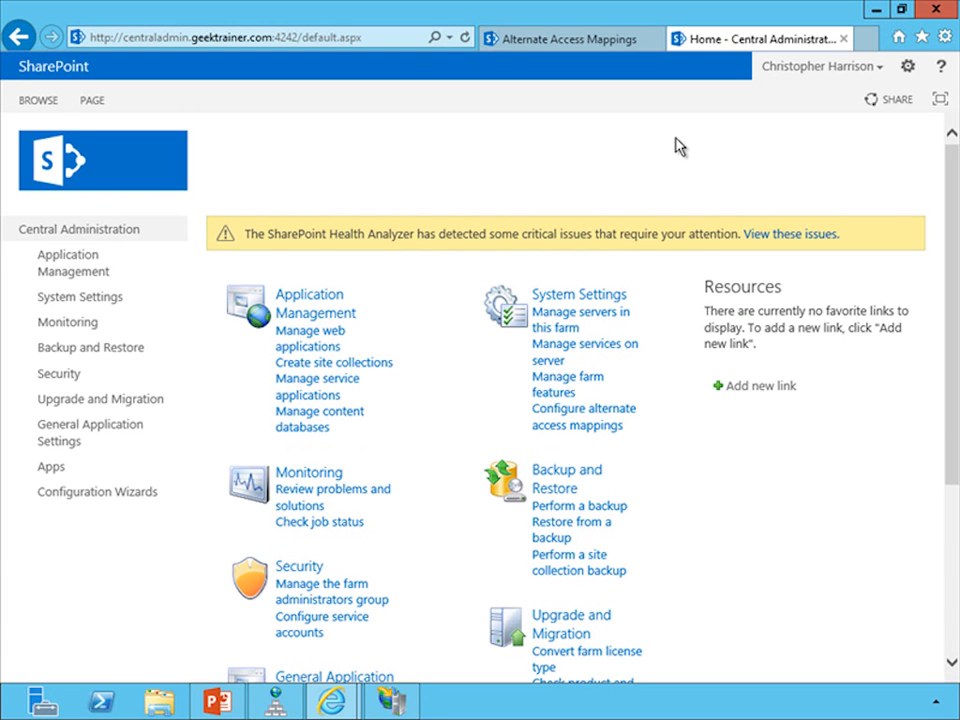
click(562, 40)
click(205, 42)
text(ht)
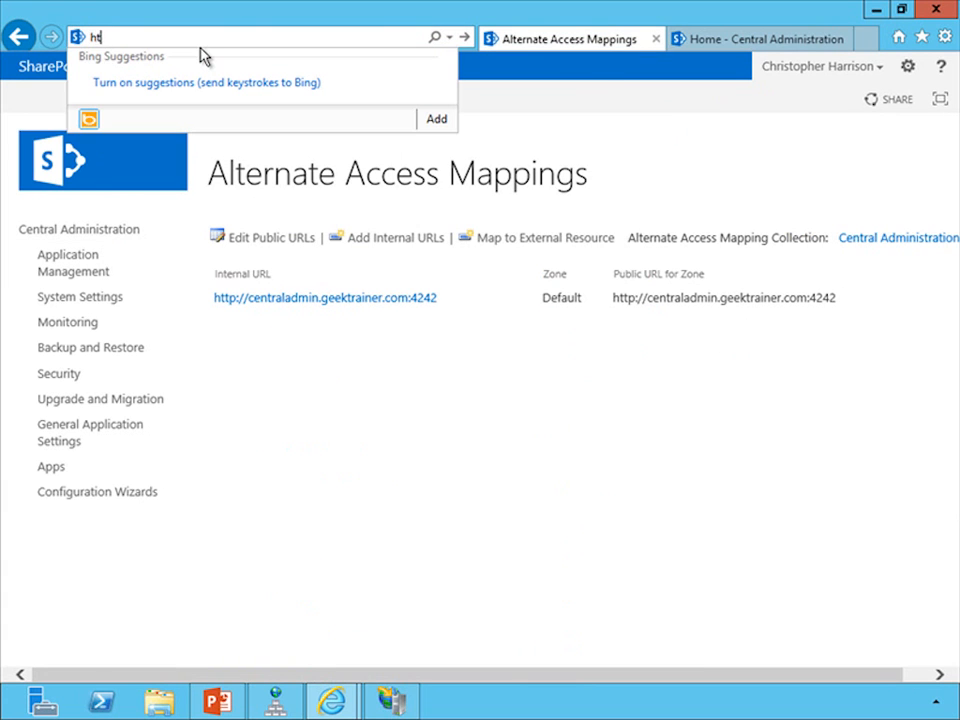
text(tp://share)
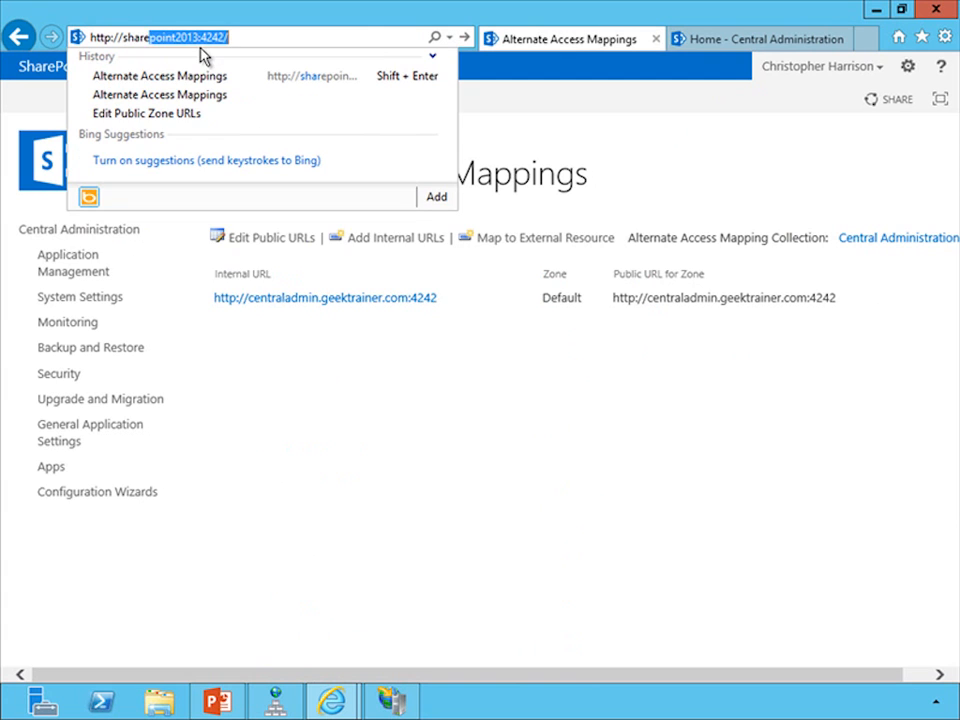
text(point2013.gee)
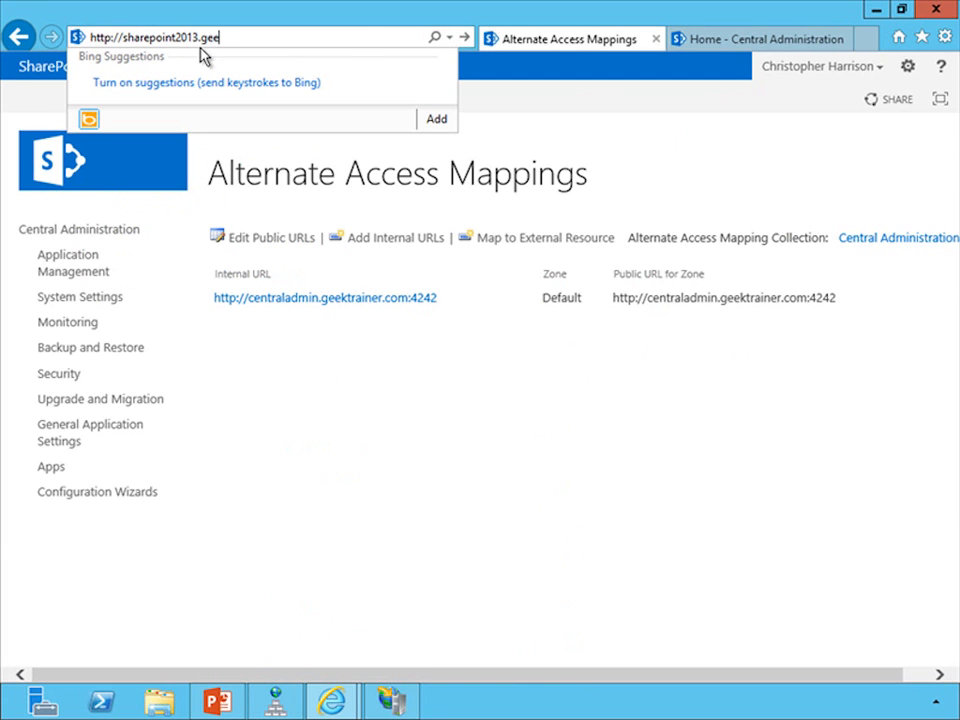
text(ktrainer.com:4242)
key(Return)
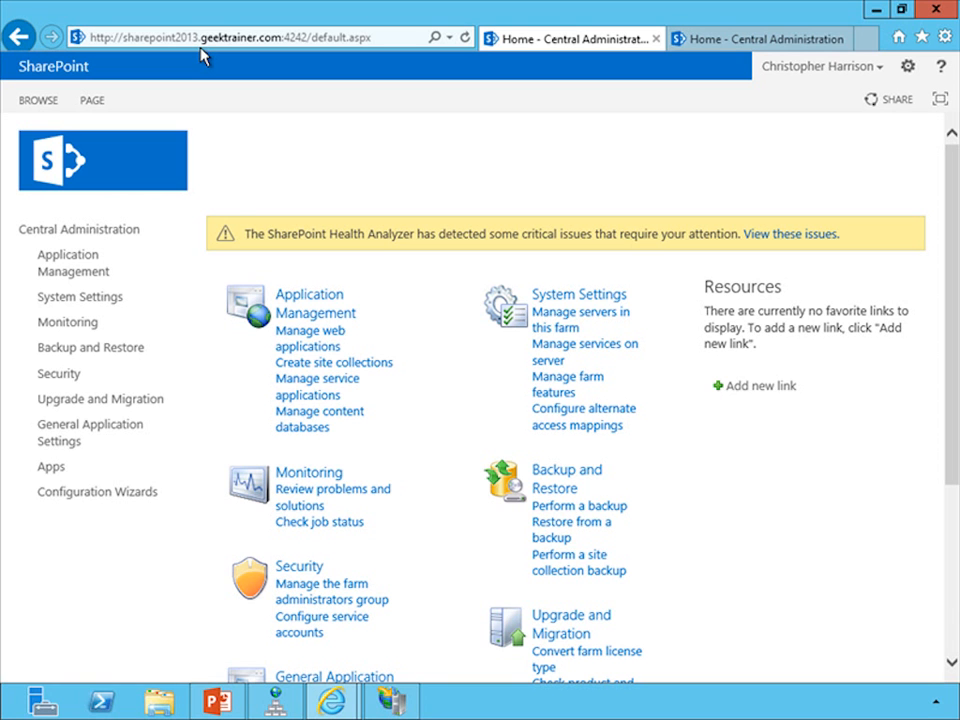
Step: Open the SharePoint 2013 Management Shell and go to the root of the C: drive with a cleared screen
key(super)
click(199, 257)
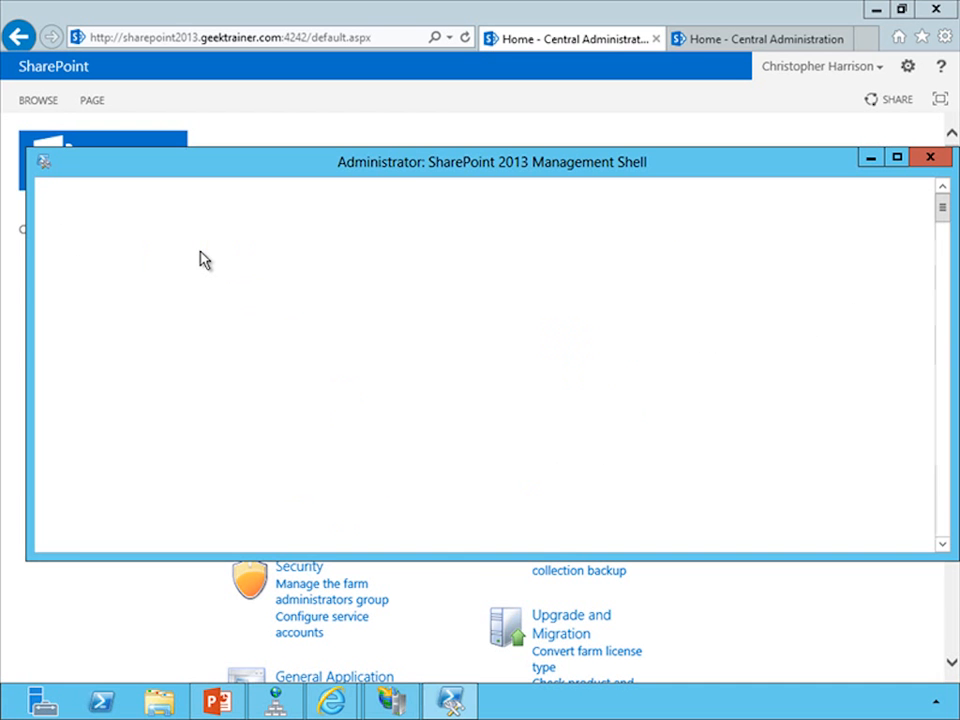
text(cd \)
key(Return)
text(cls)
key(Return)
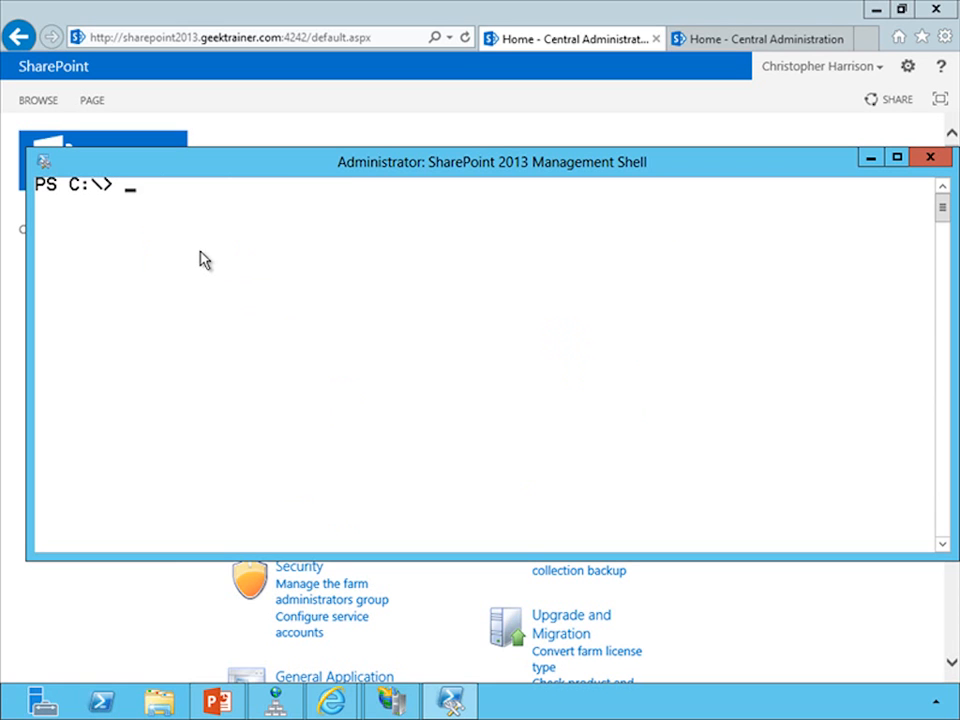
text(New-SPA)
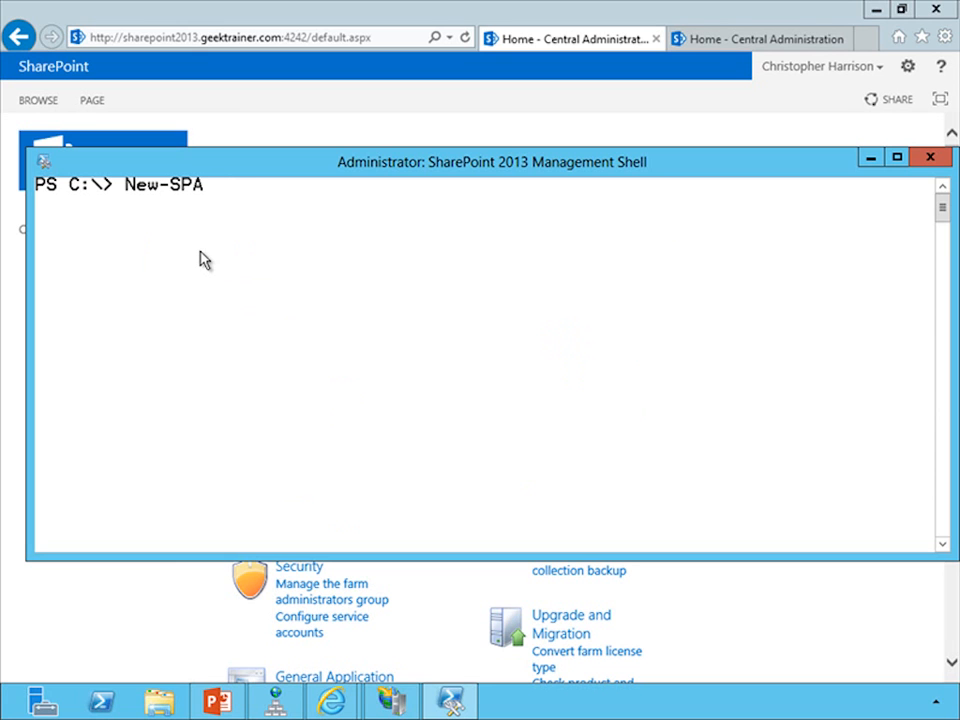
text(lternateURL )
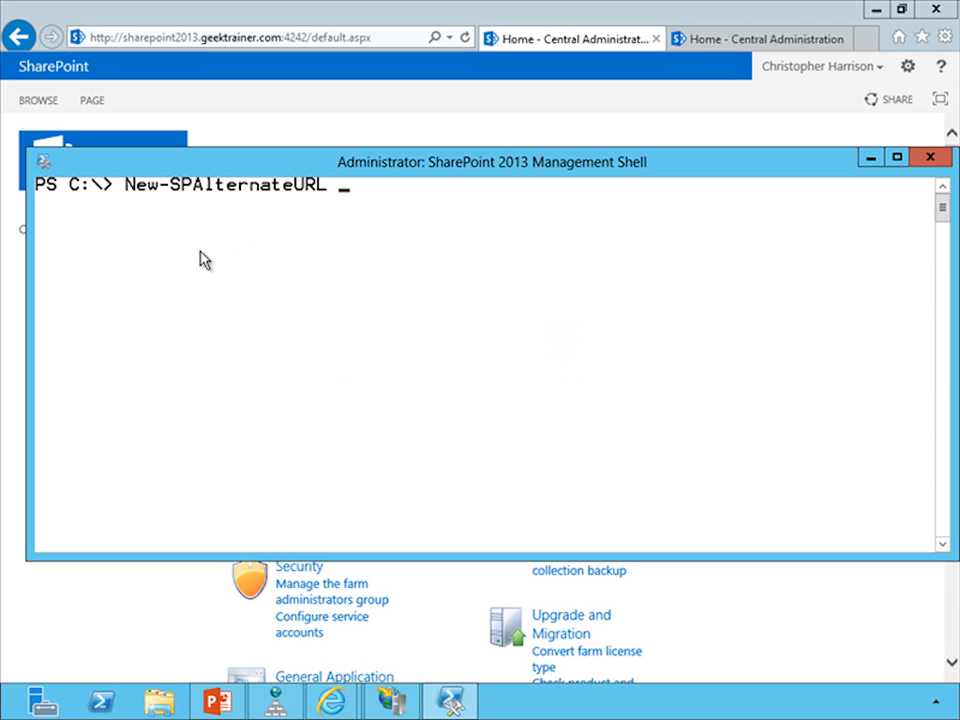
text("http://shar)
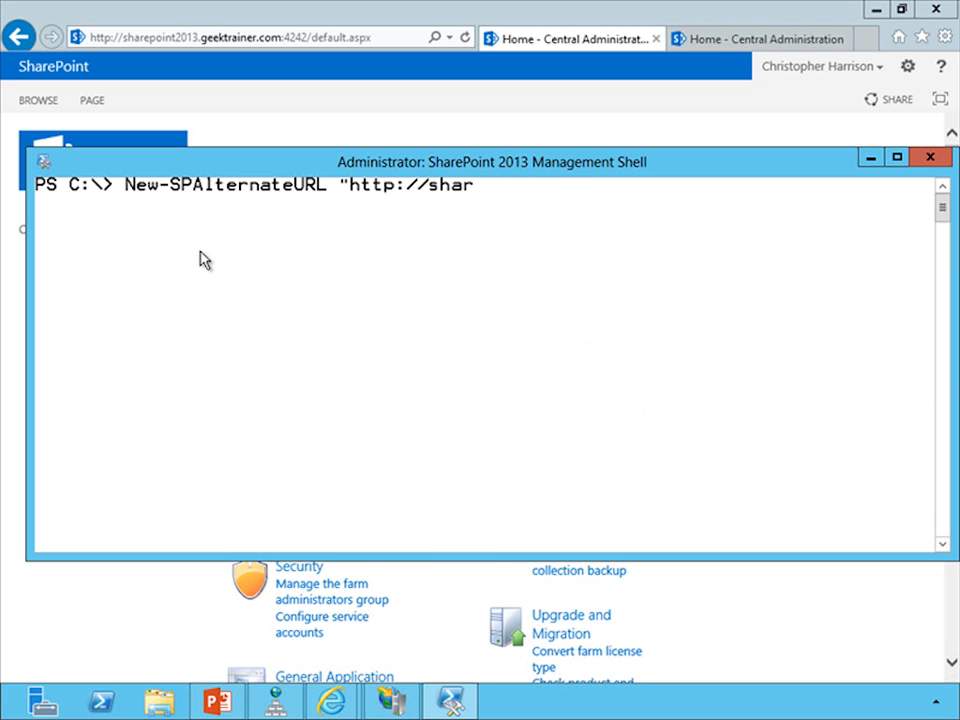
text(epoint2013.)
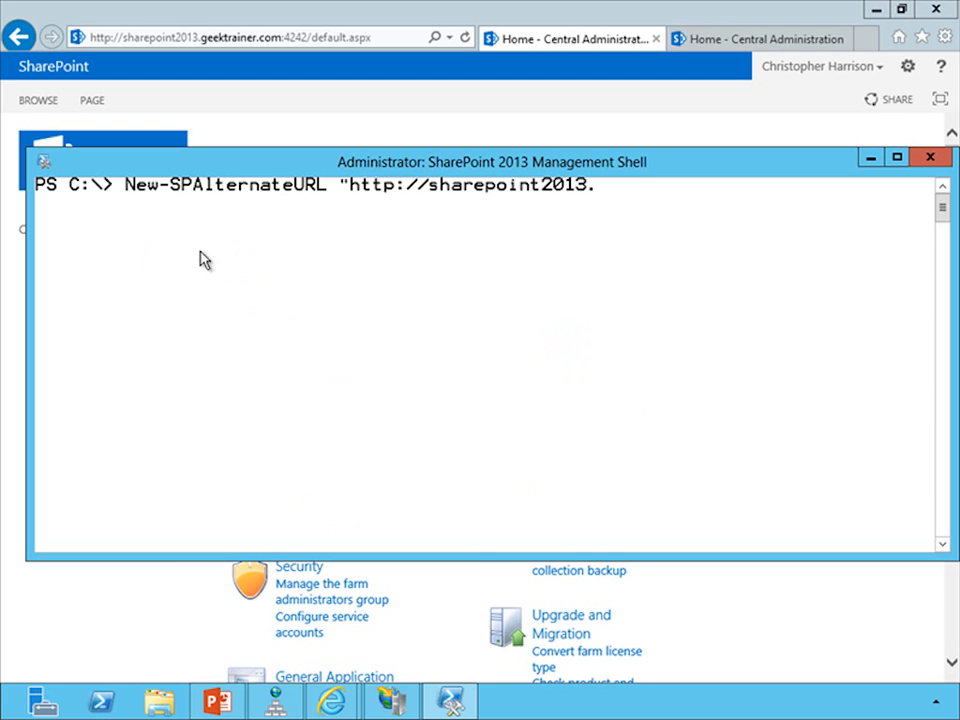
text(geektrainer.com)
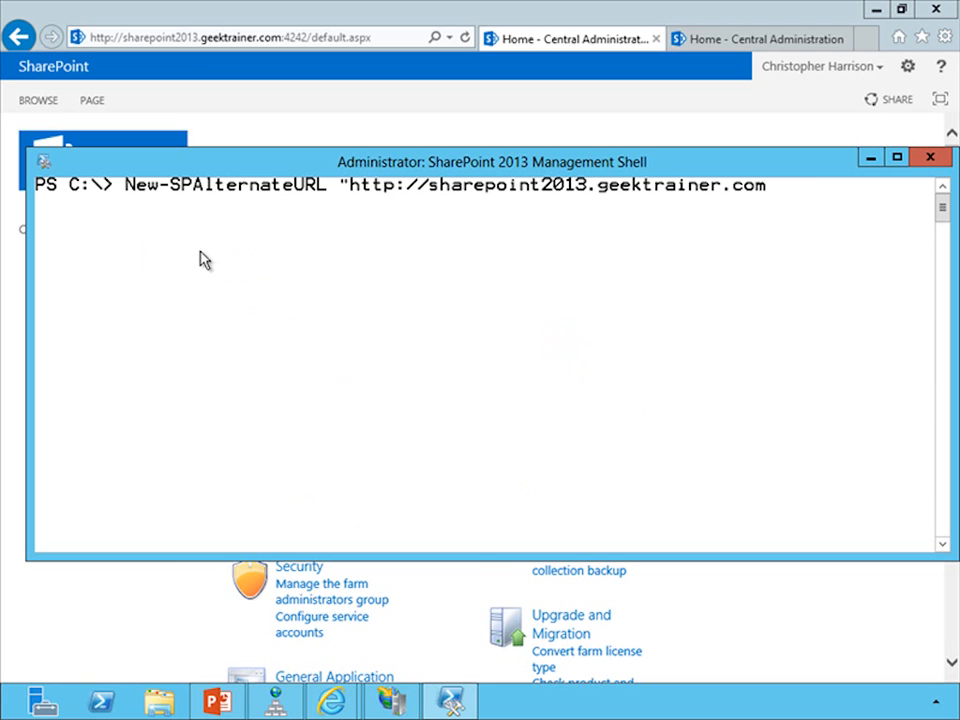
text(:4242")
key(Return)
text(-WebA)
key(Tab)
text("http://central)
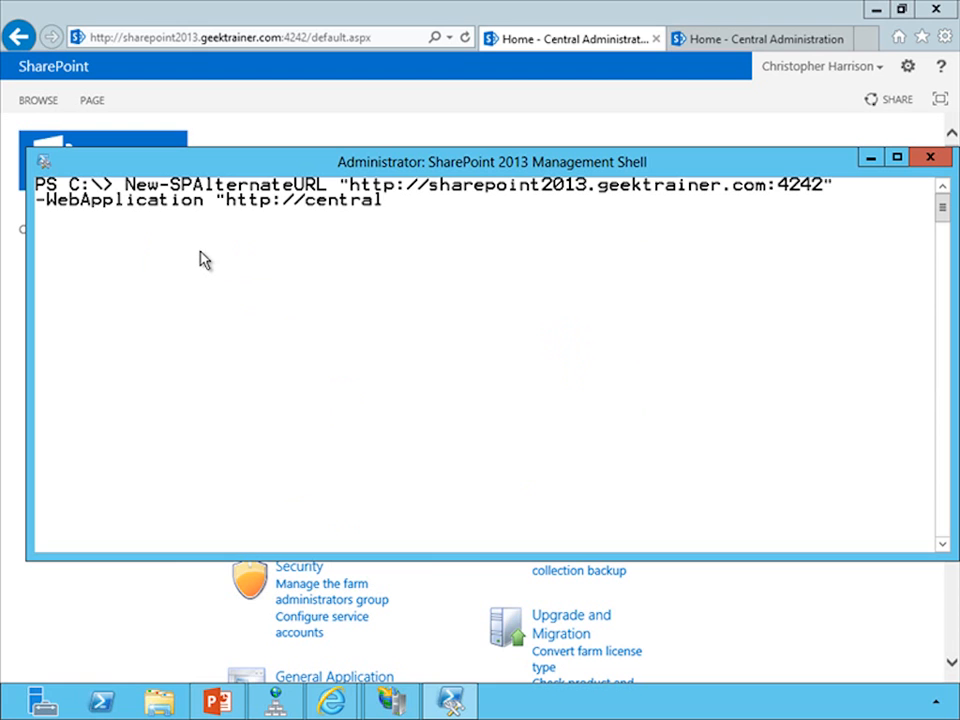
text(admin.geektraerin)
key(BackSpace)
key(BackSpace)
key(BackSpace)
key(BackSpace)
text(iner.com:4242" )
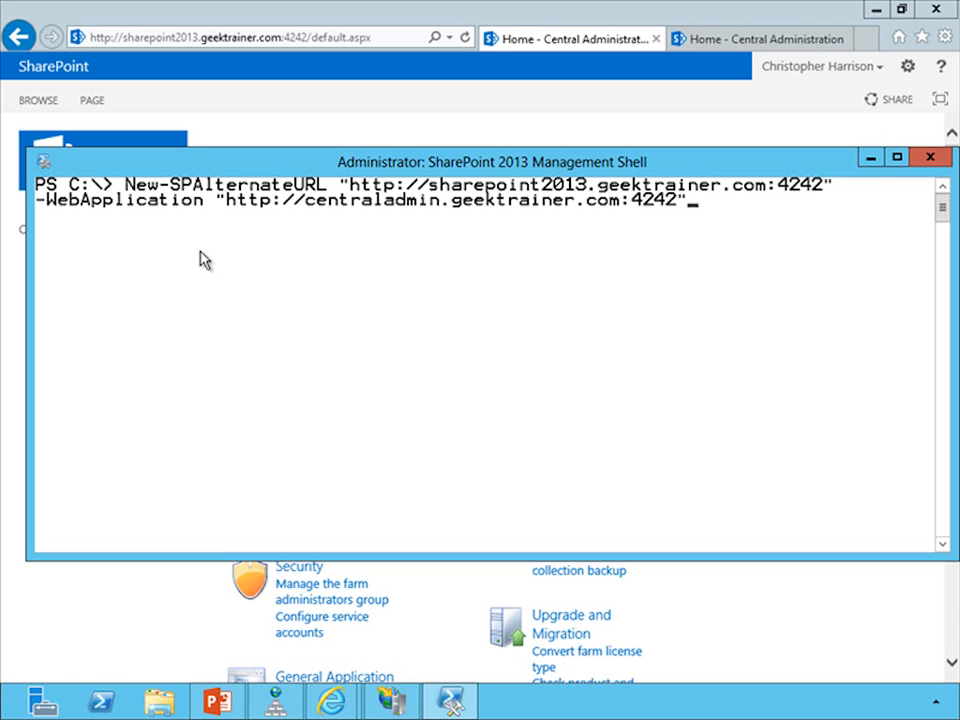
text(-Zone Default -I)
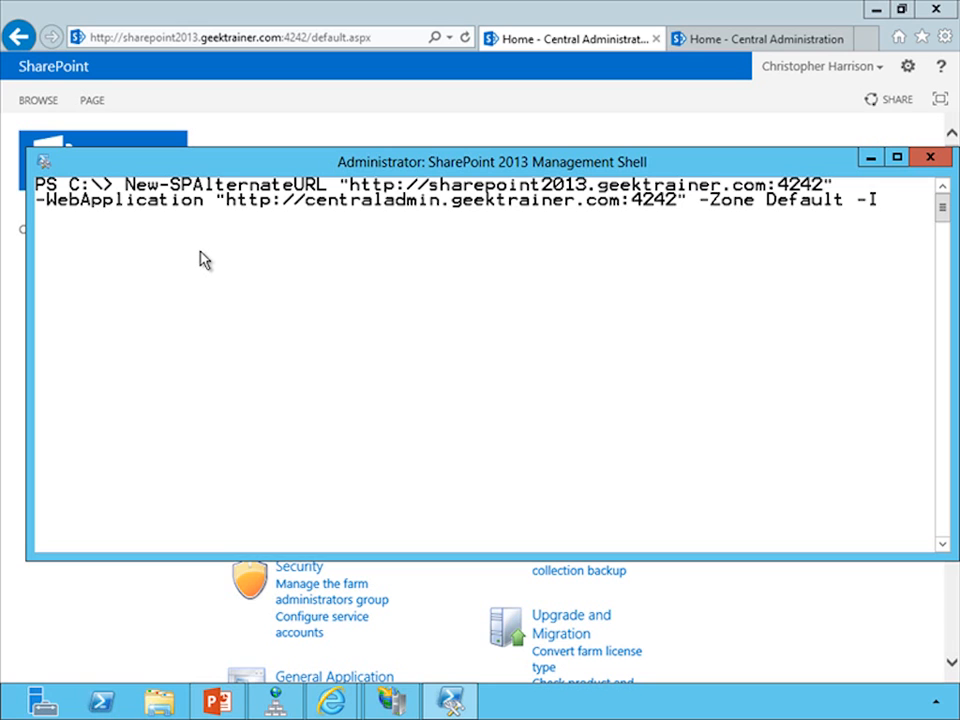
Step: Complete the command with -Zone Default and -Internal, and run it
key(BackSpace)
key(BackSpace)
key(Return)
text(-O)
key(BackSpace)
text(Internal)
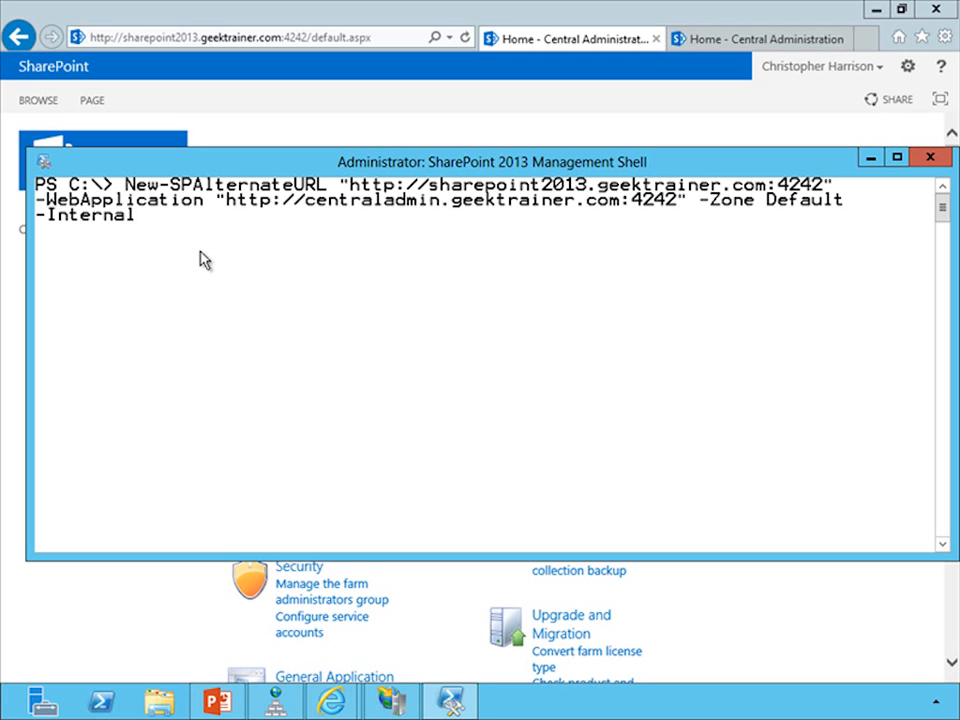
key(Return)
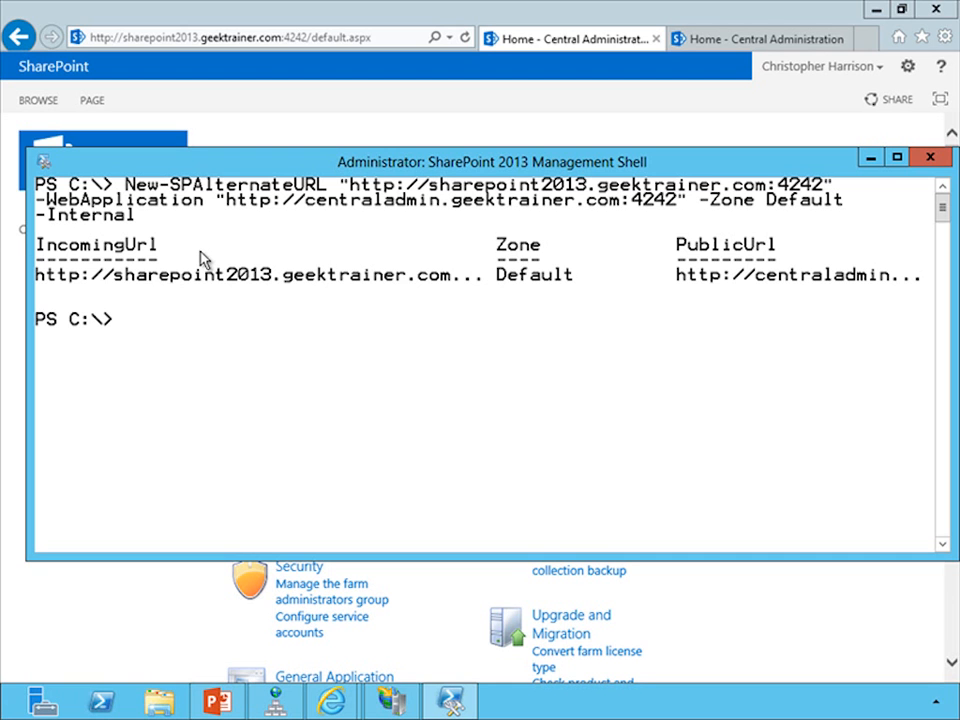
click(605, 20)
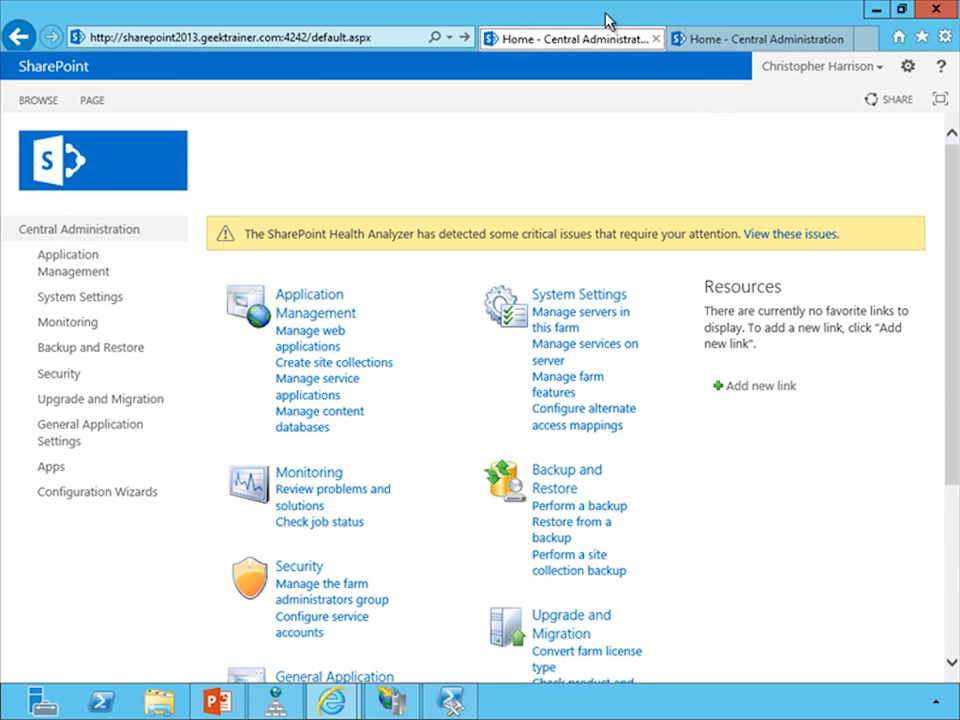
click(657, 40)
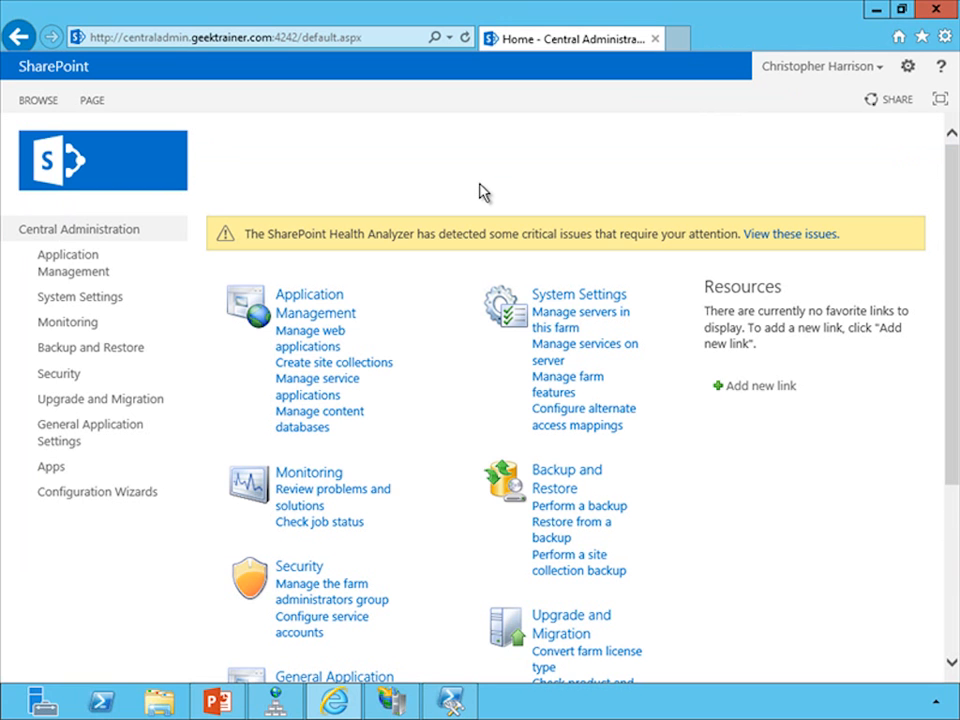
click(680, 41)
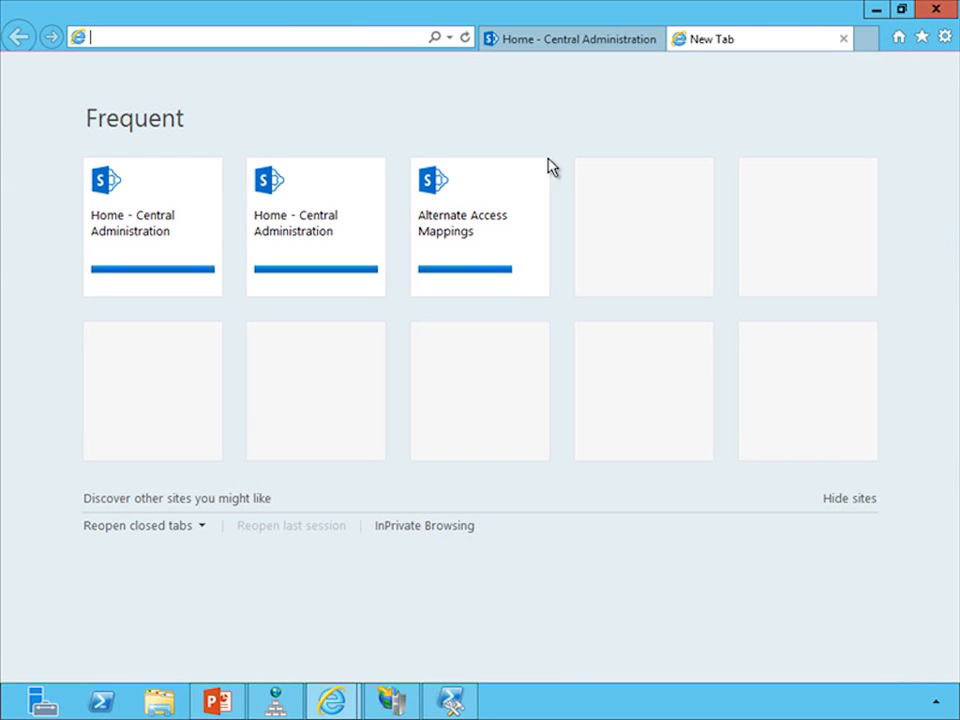
text(sharepoint2013.geektrainer.com:4242/)
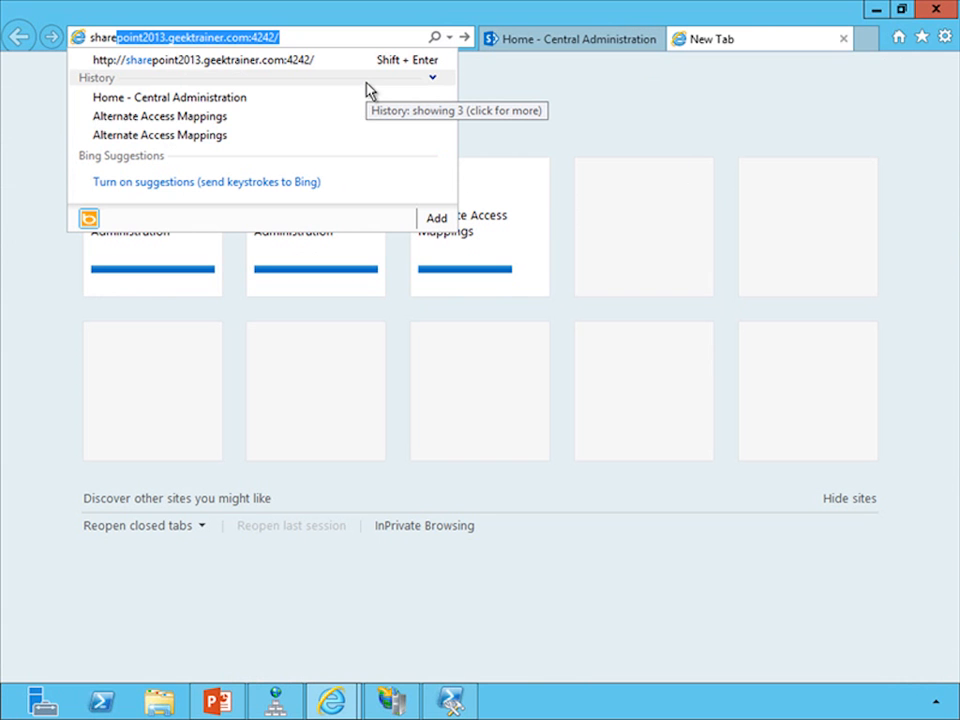
key(Return)
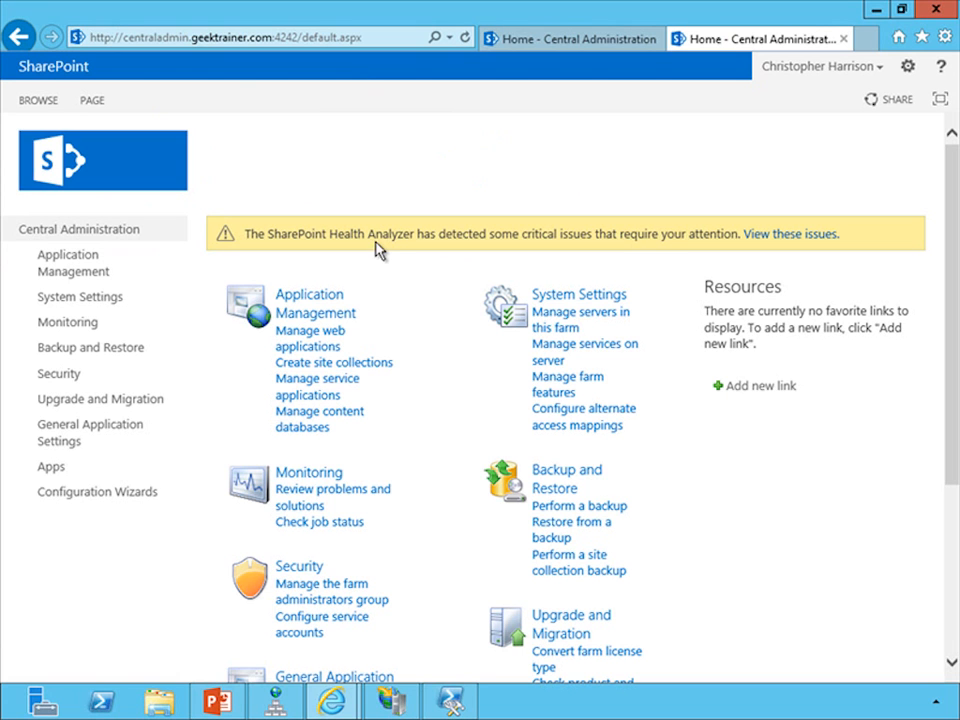
click(300, 311)
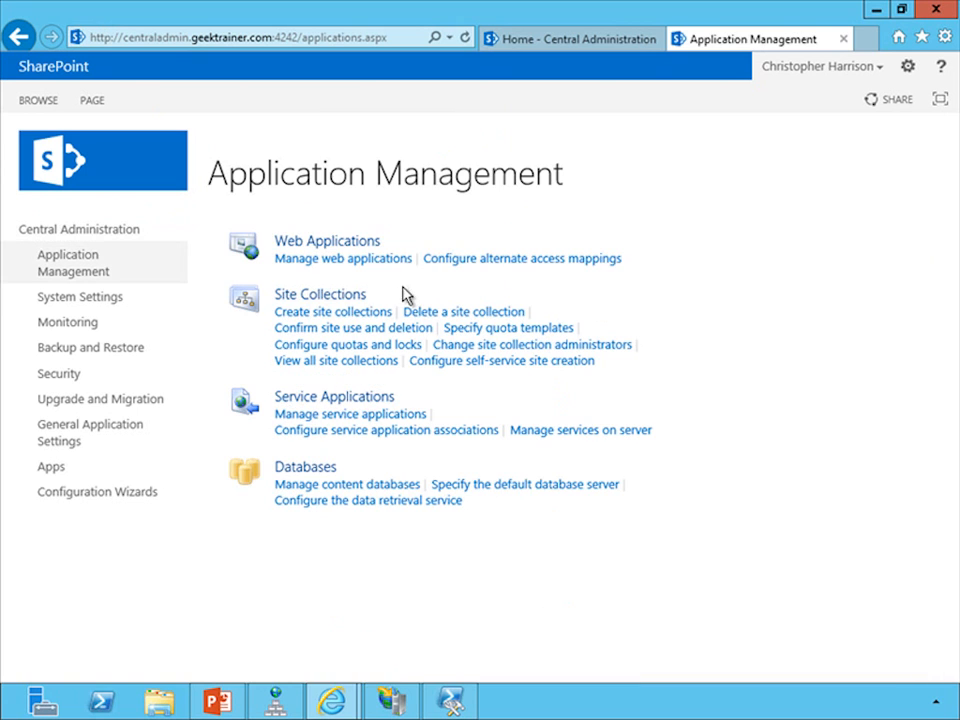
click(482, 262)
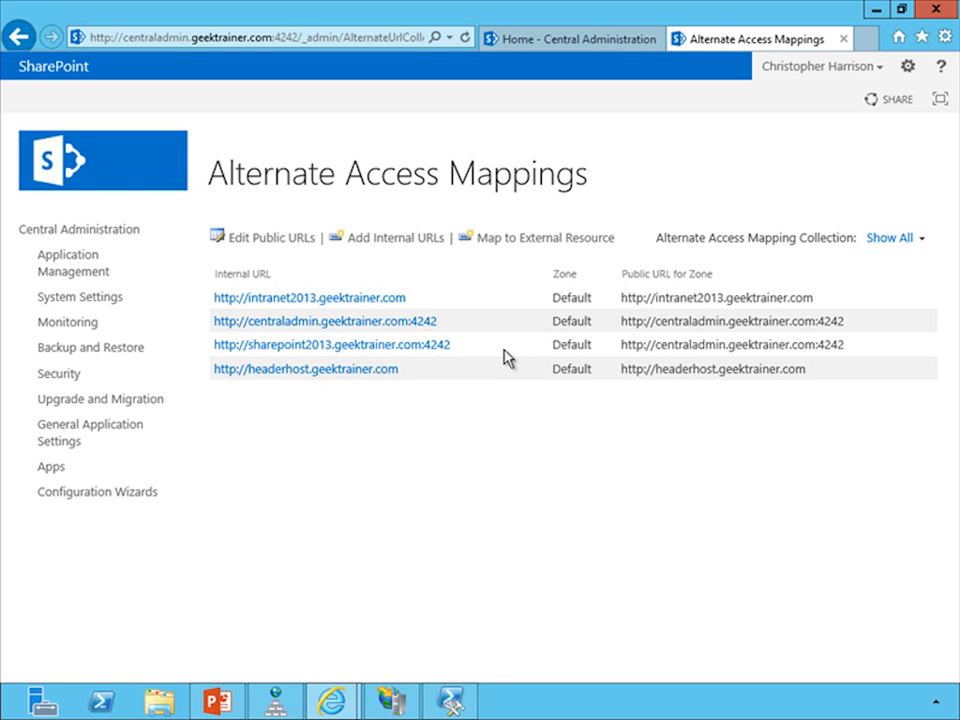
Step: Open the user policy of the SharePoint - Header Host Web Application and start adding users, showing the zone choices
click(82, 276)
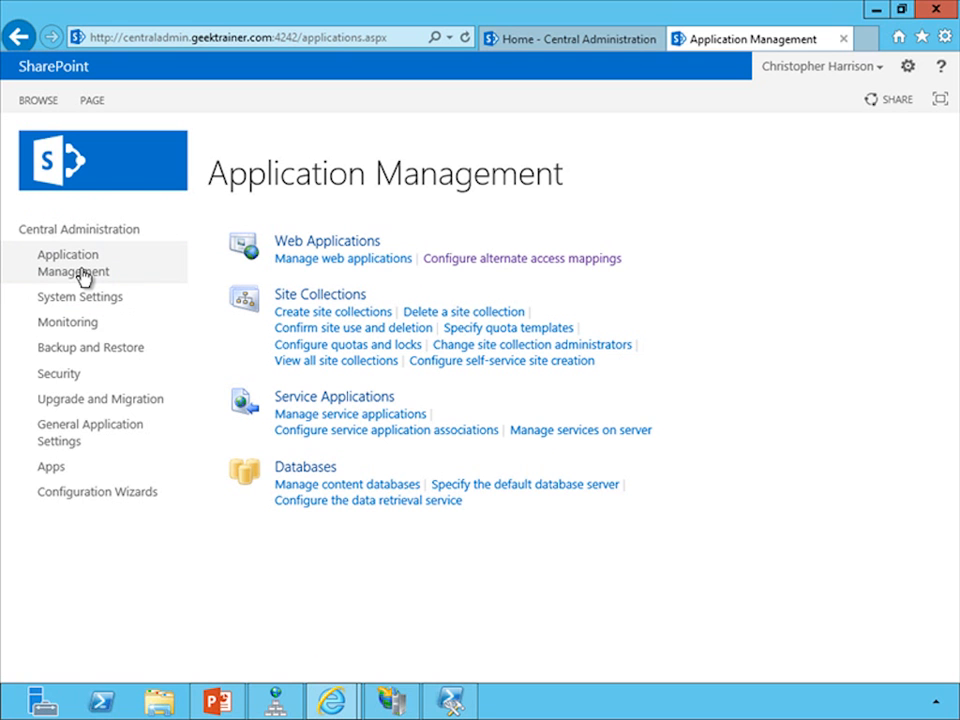
click(312, 260)
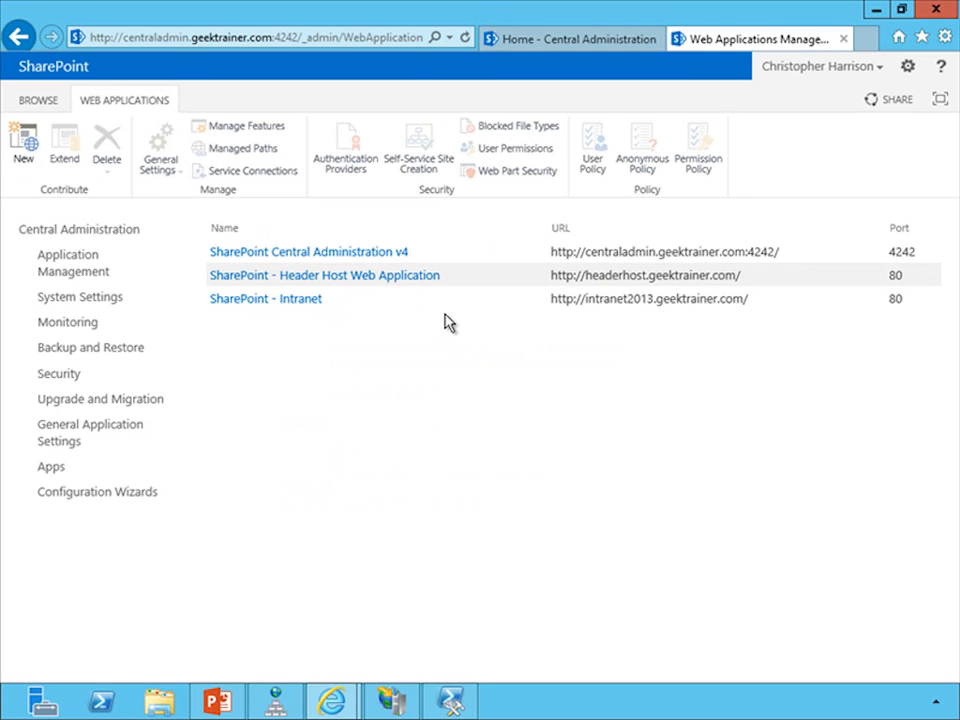
click(407, 285)
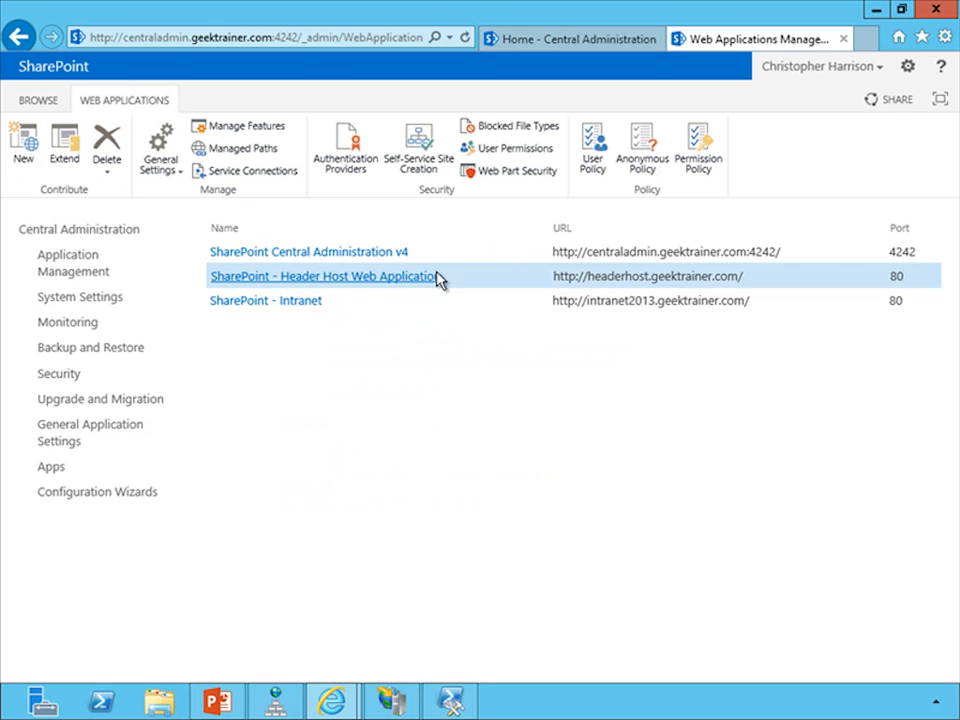
click(593, 150)
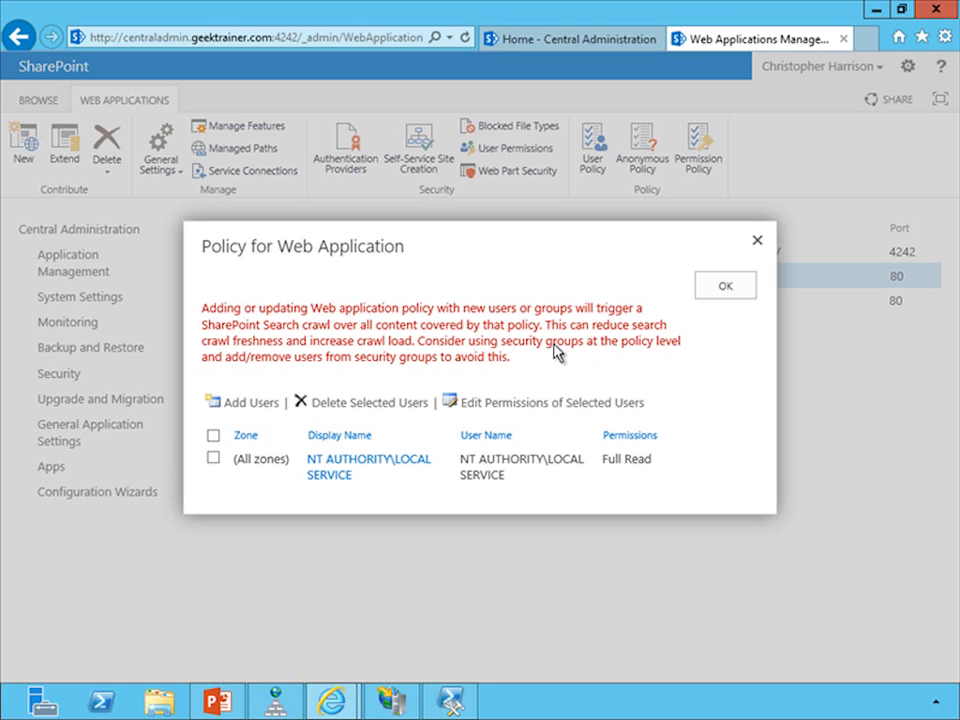
click(245, 405)
click(483, 334)
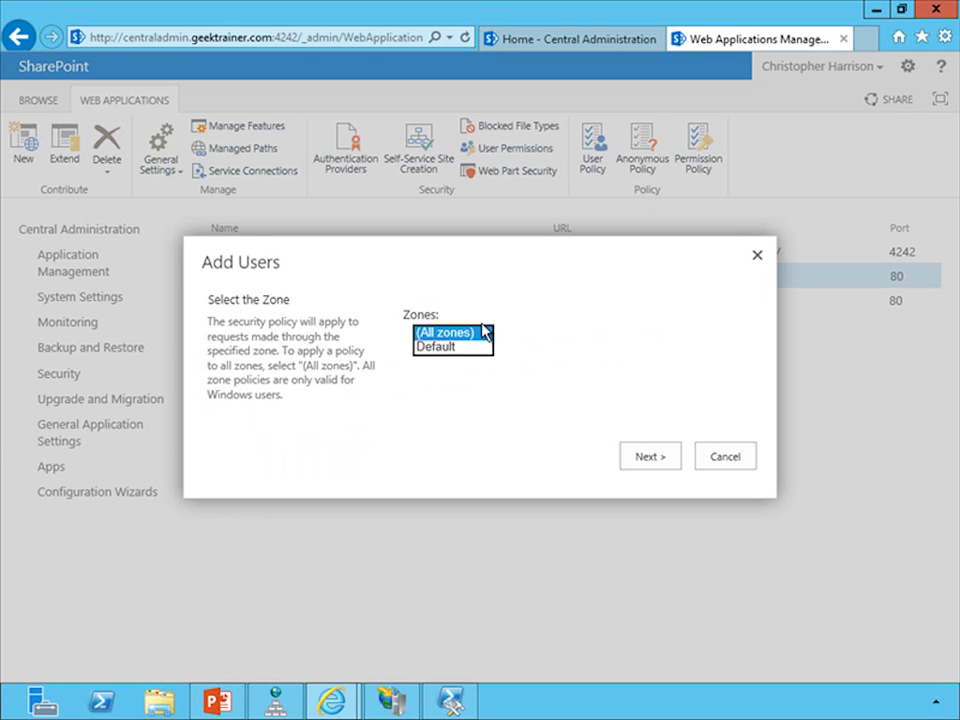